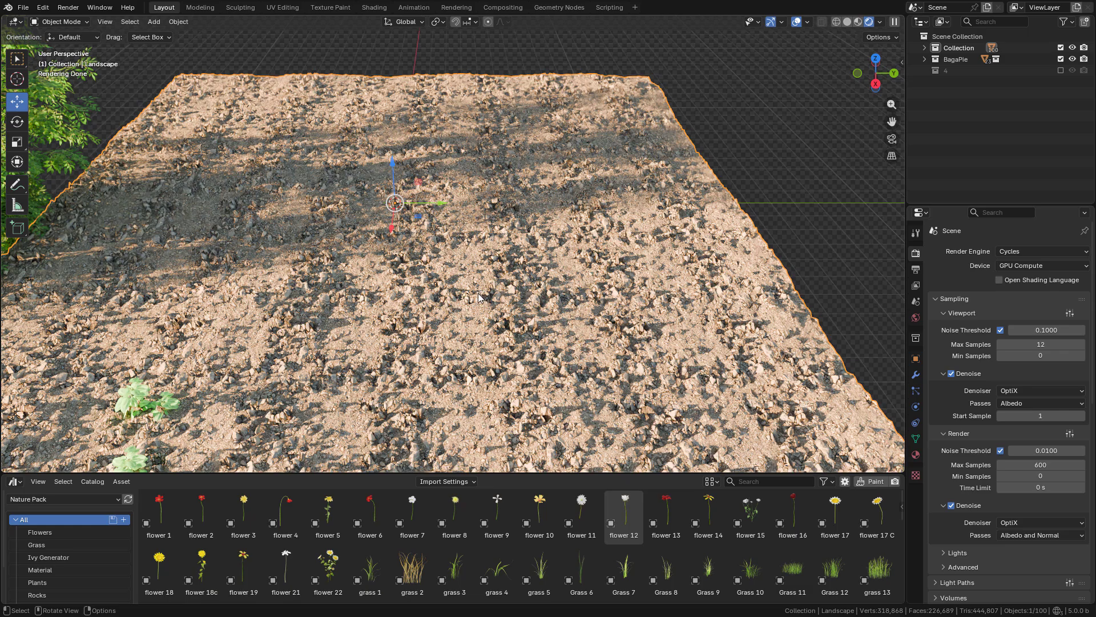
# - Drag the grass 22.001 clump from the Nature Pack Grass catalog onto the landscape
pyautogui.click(160, 510)
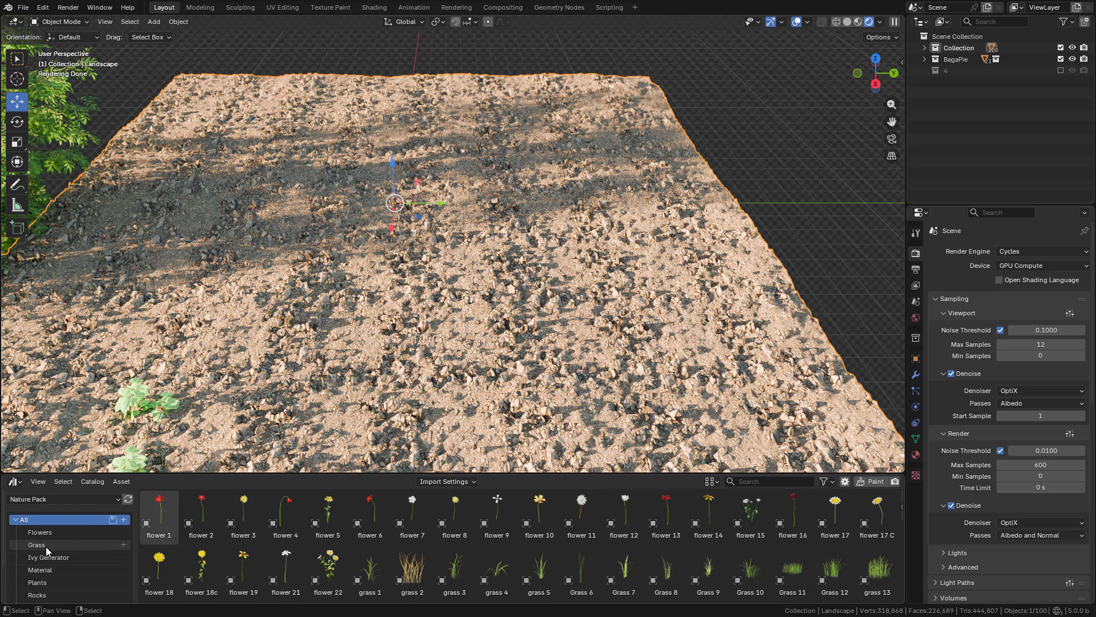
pyautogui.click(46, 547)
pyautogui.click(287, 568)
pyautogui.moveTo(287, 568); pyautogui.dragTo(832, 235)
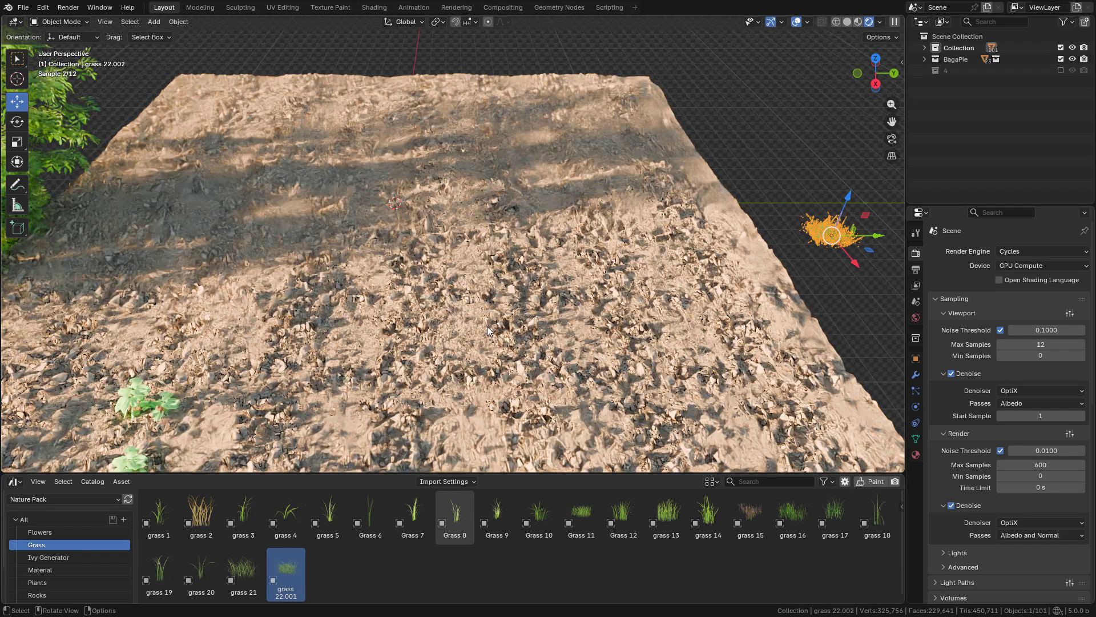
# - Keep the asset Import Method set to Append in the import settings
pyautogui.click(447, 481)
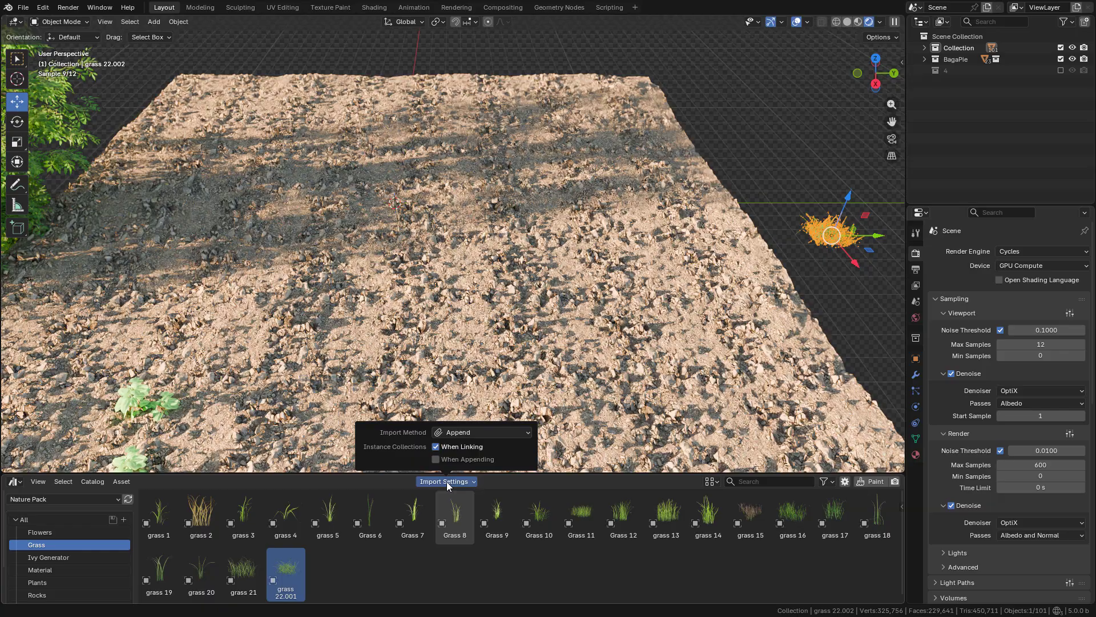
pyautogui.click(486, 432)
pyautogui.click(486, 433)
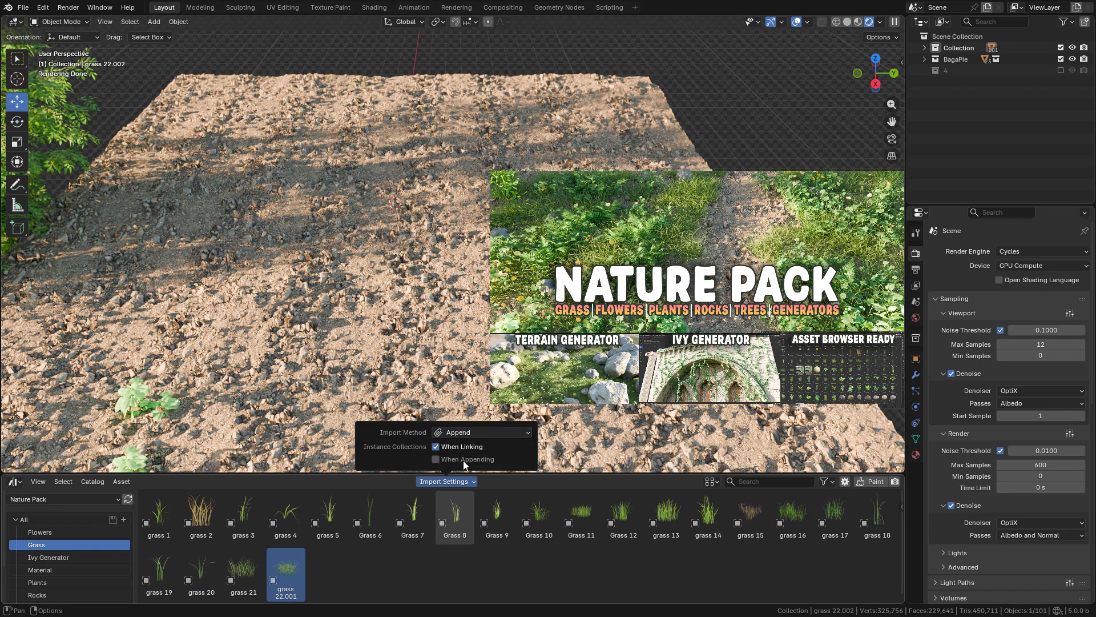
pyautogui.click(449, 567)
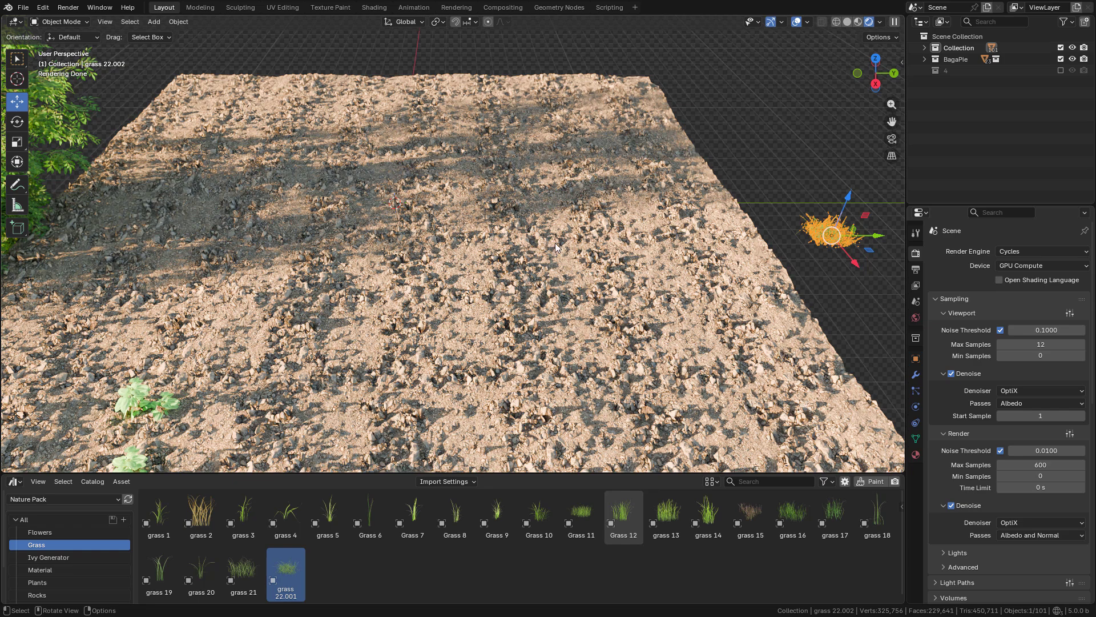
# - Add a Scatter on Surface modifier to the Landscape plane and begin sampling its scattered object
pyautogui.click(442, 288)
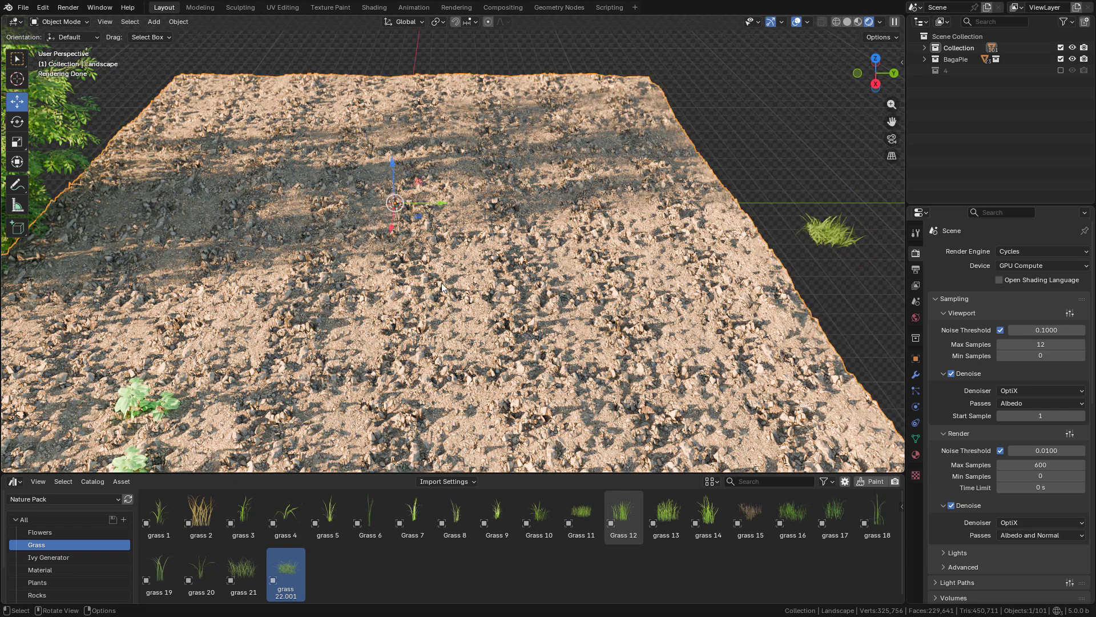
pyautogui.click(915, 376)
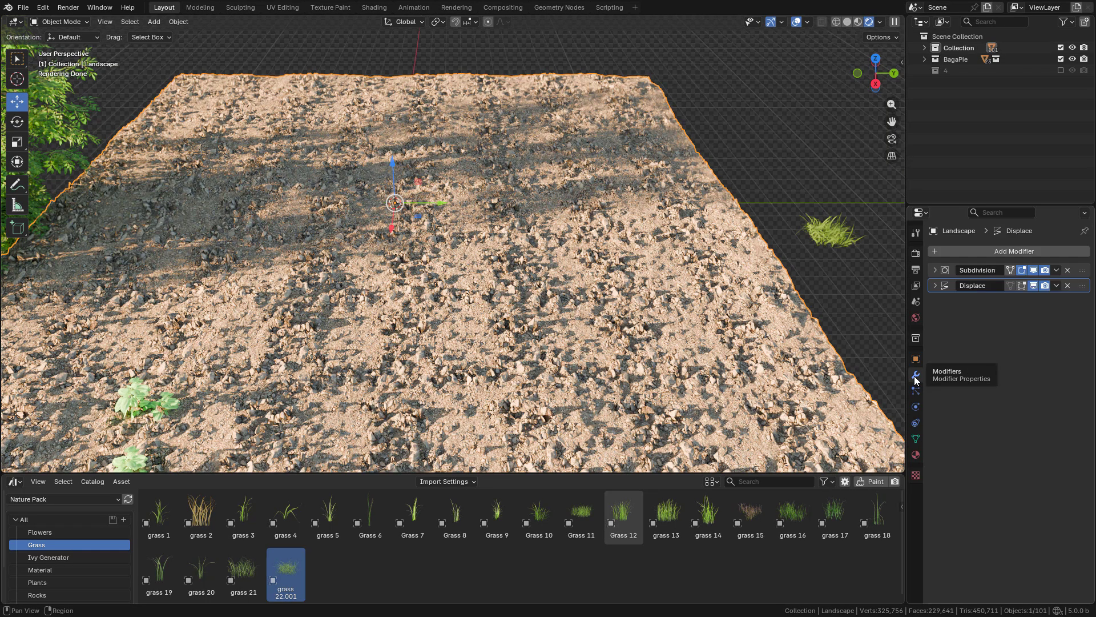
pyautogui.click(951, 251)
pyautogui.click(913, 251)
pyautogui.write('sc')
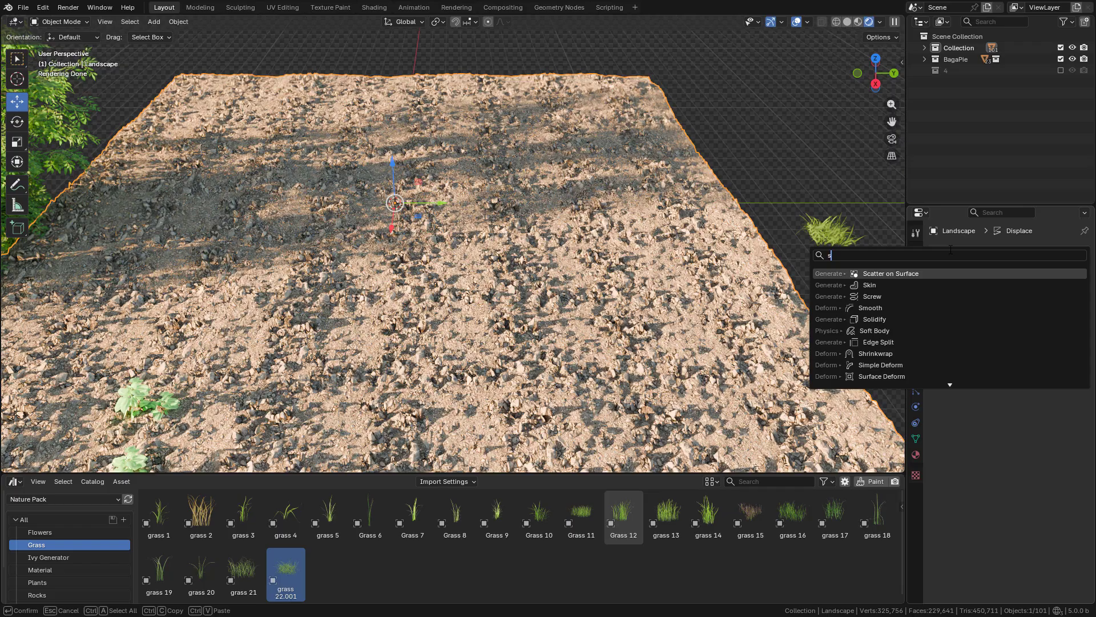
pyautogui.click(950, 285)
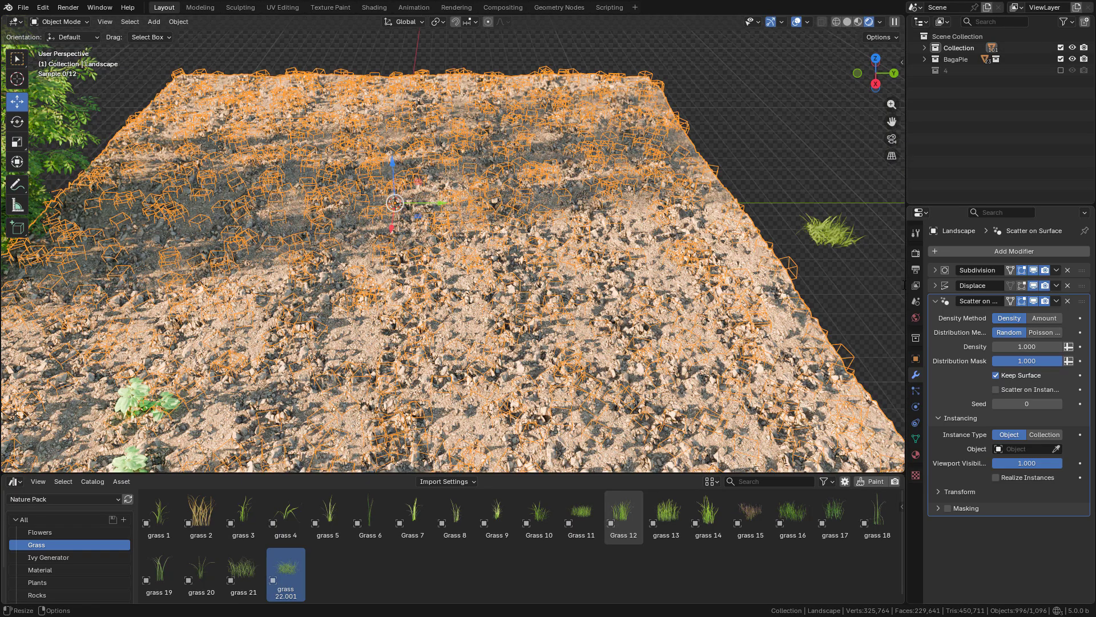
pyautogui.click(1056, 449)
# - Pick grass 22.002 as the scattered object, hide overlays, and set the Amount to 10
pyautogui.click(835, 228)
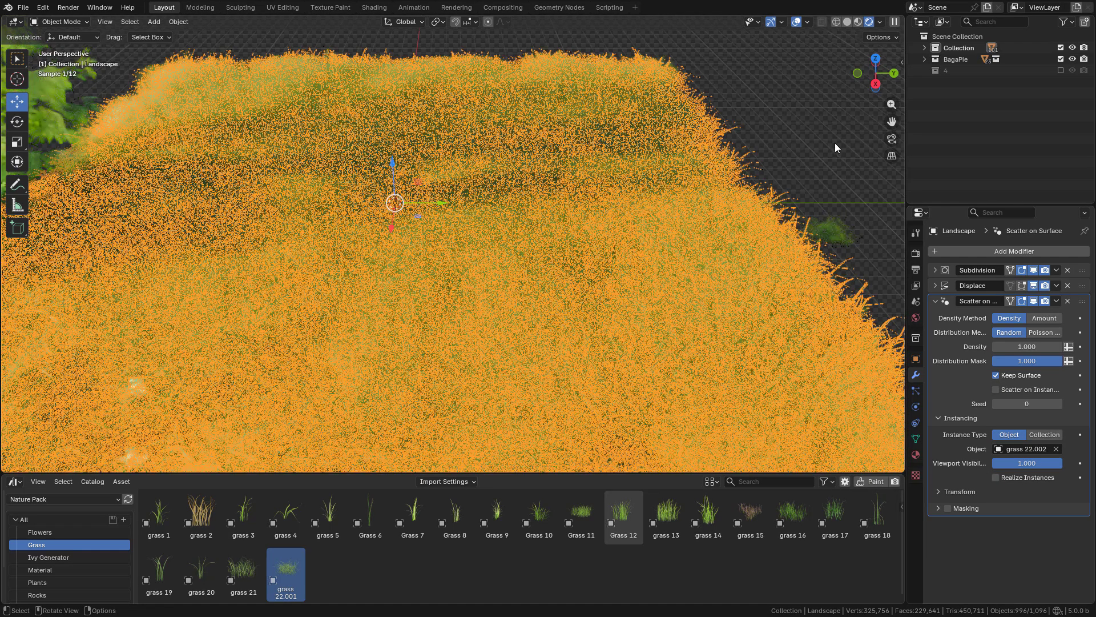
pyautogui.click(795, 22)
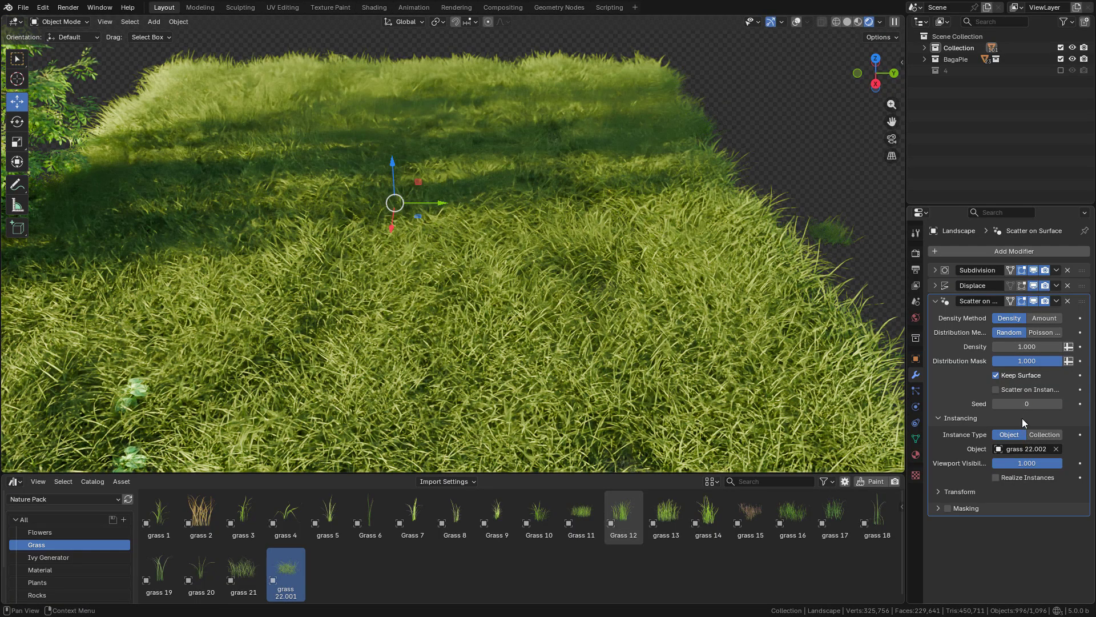
pyautogui.click(1044, 317)
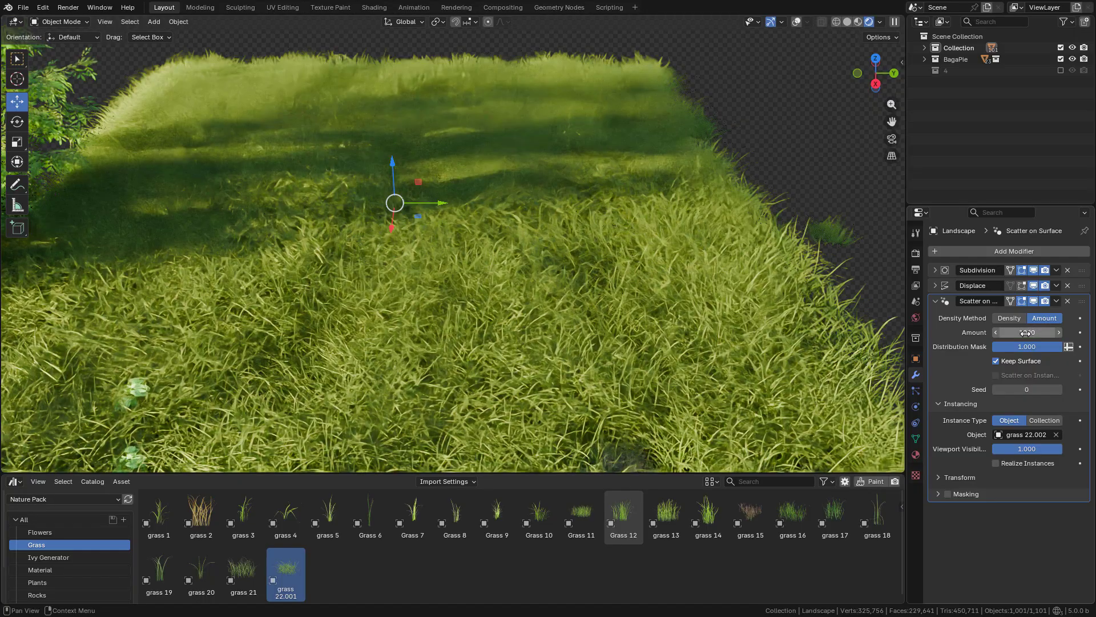
pyautogui.click(1030, 331)
pyautogui.write('1')
pyautogui.press('Return')
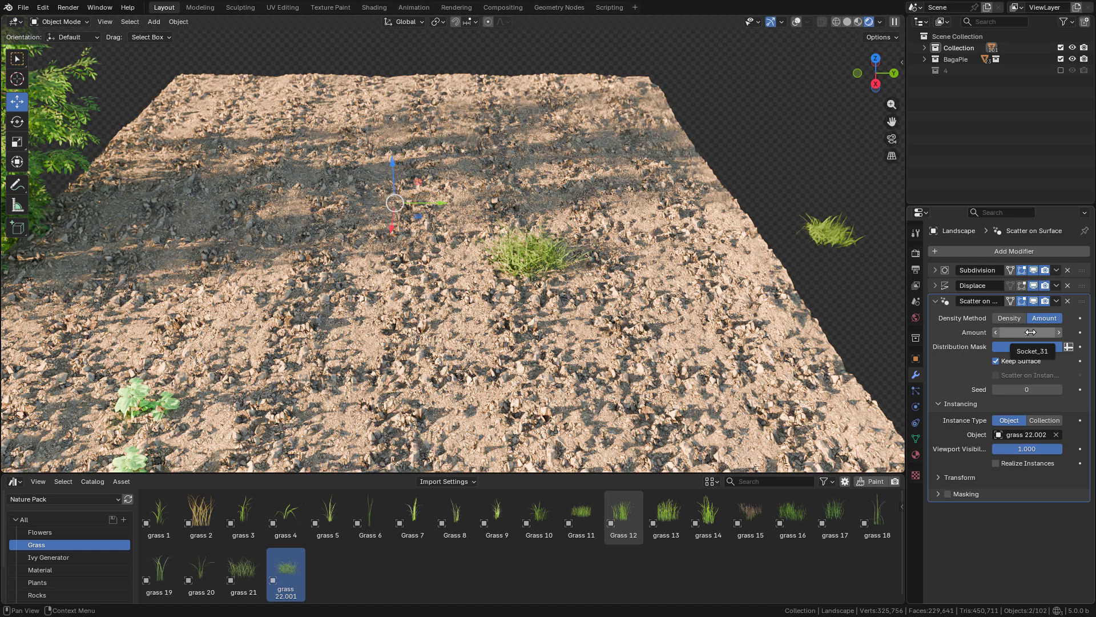
pyautogui.click(1031, 332)
pyautogui.write('10')
pyautogui.press('Return')
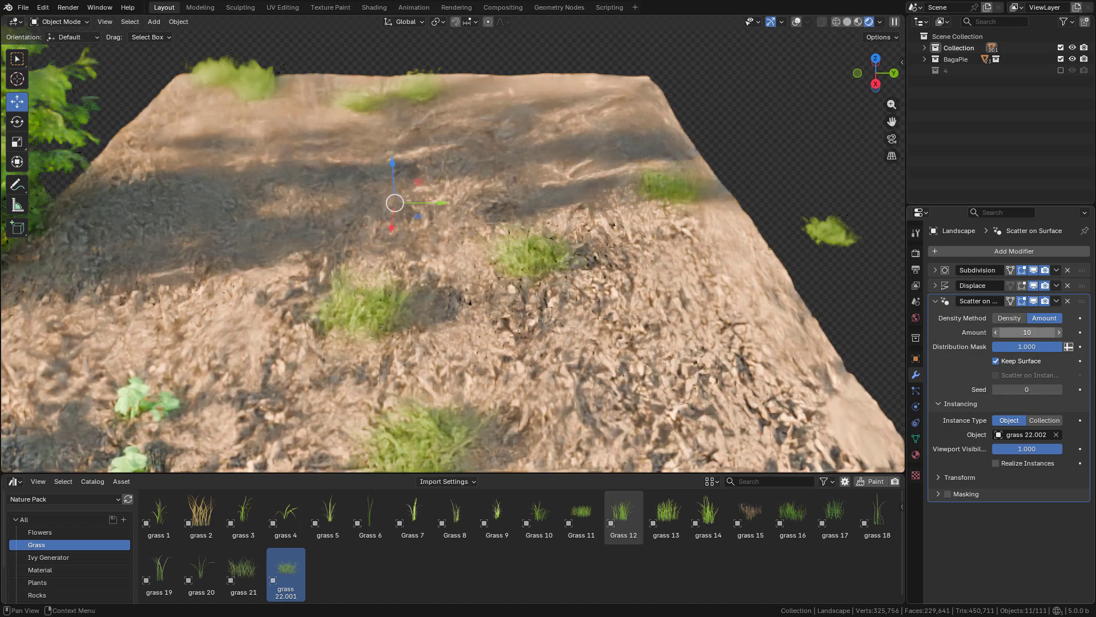
# - Switch back to Density with Poisson Disk distribution and a 1.6 m minimum distance
pyautogui.click(1010, 318)
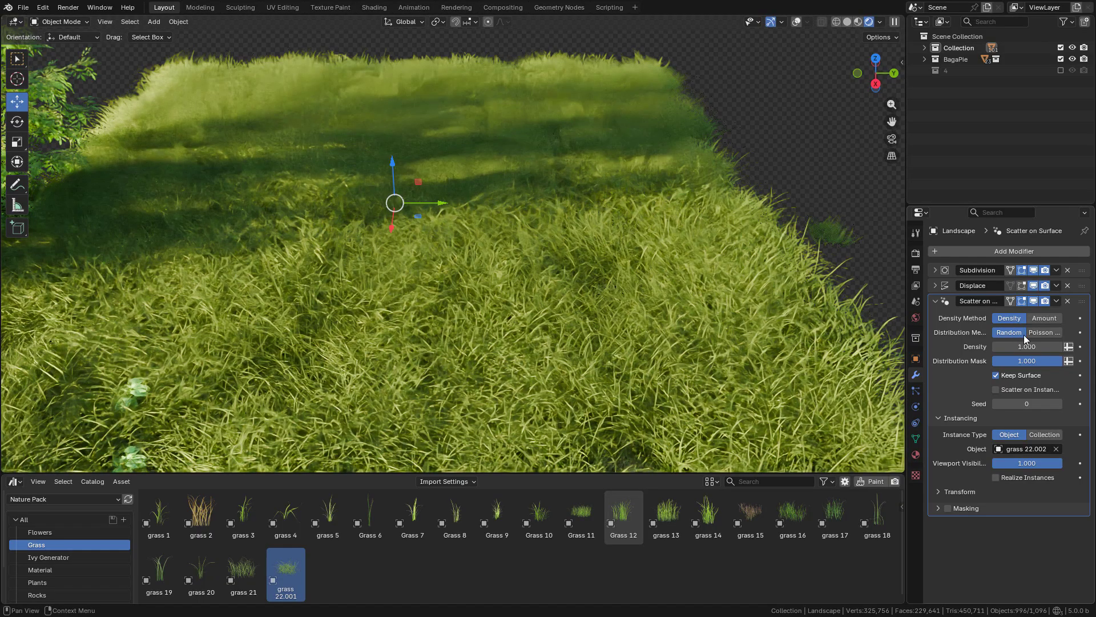
pyautogui.click(1043, 332)
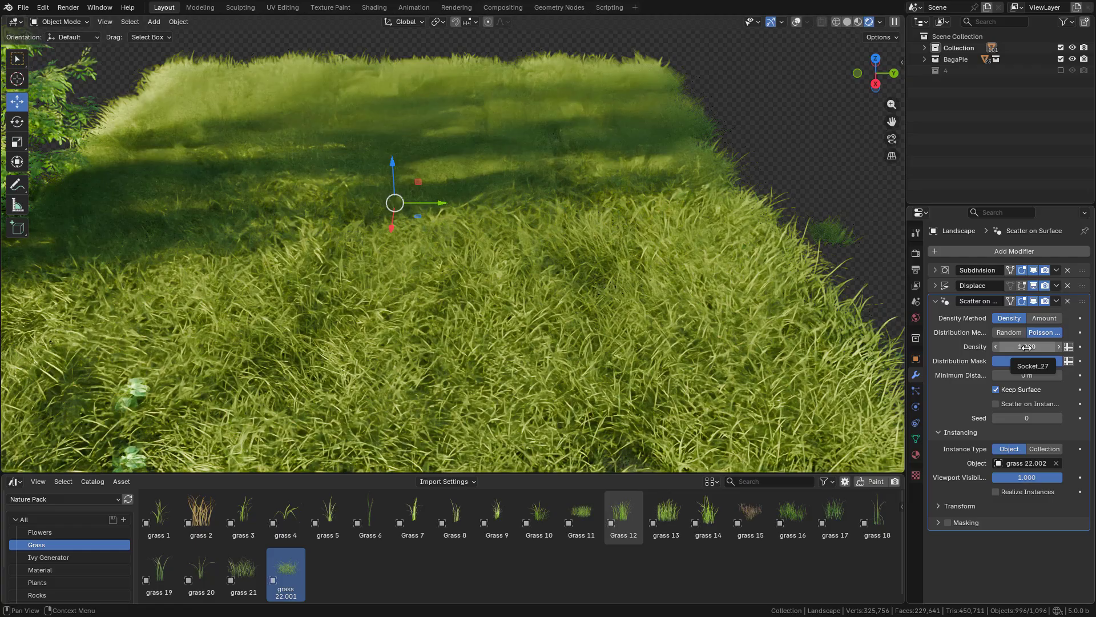
pyautogui.click(1023, 374)
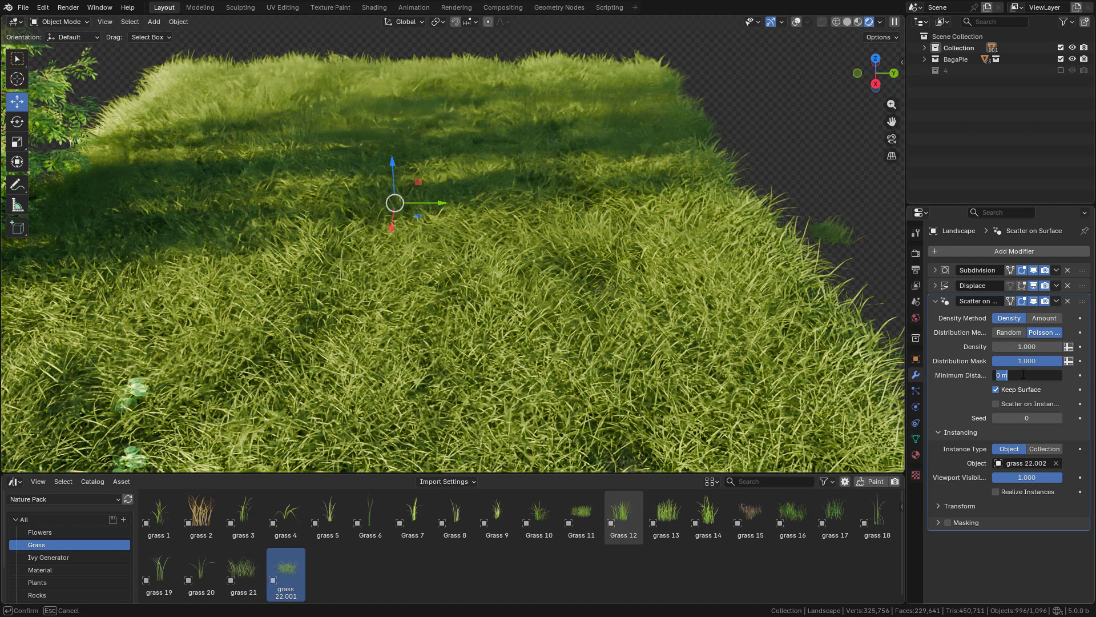
pyautogui.write('1')
pyautogui.press('Return')
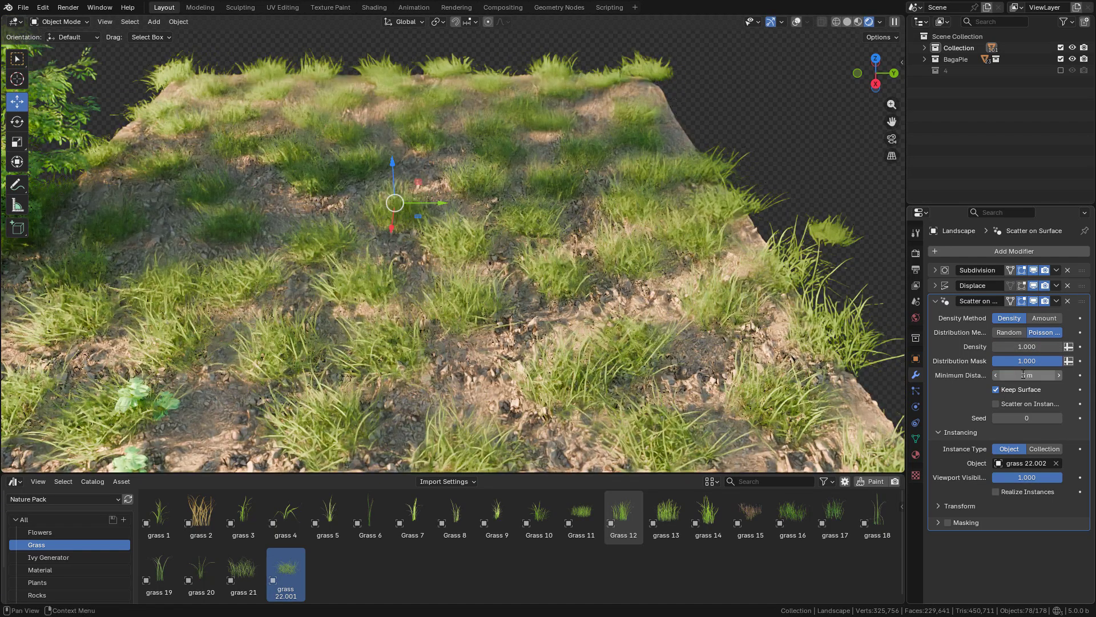
pyautogui.moveTo(1022, 375); pyautogui.dragTo(1031, 375)
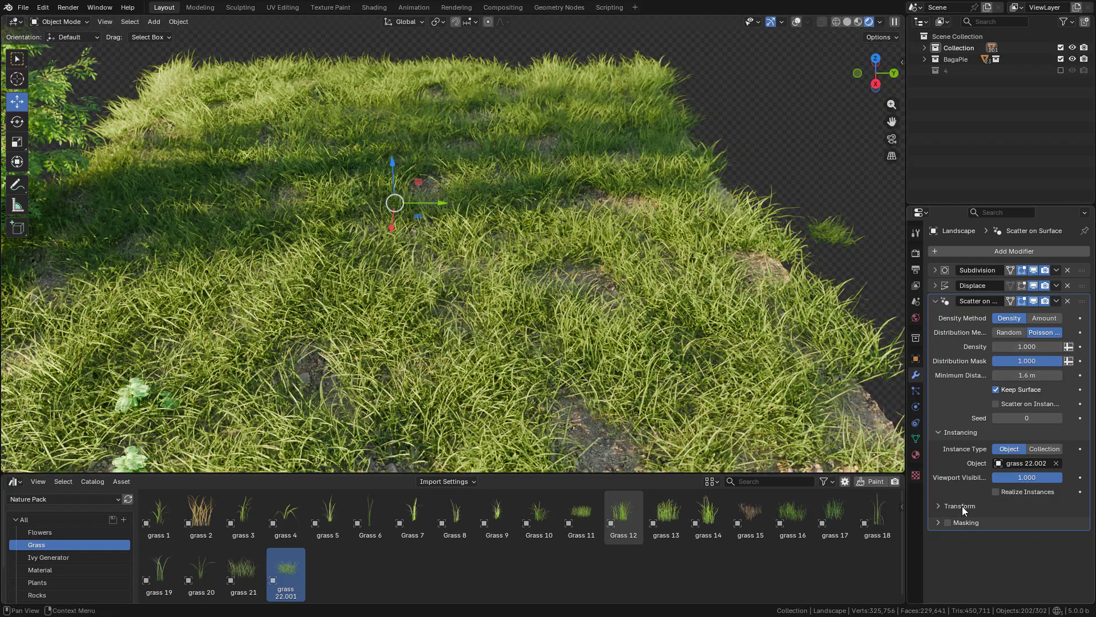
# - Try an instance scale of 2 for the grass clumps, then reset it to 1
pyautogui.click(962, 506)
pyautogui.scroll(-1, 965, 508)
pyautogui.moveTo(1026, 539); pyautogui.dragTo(1026, 539)
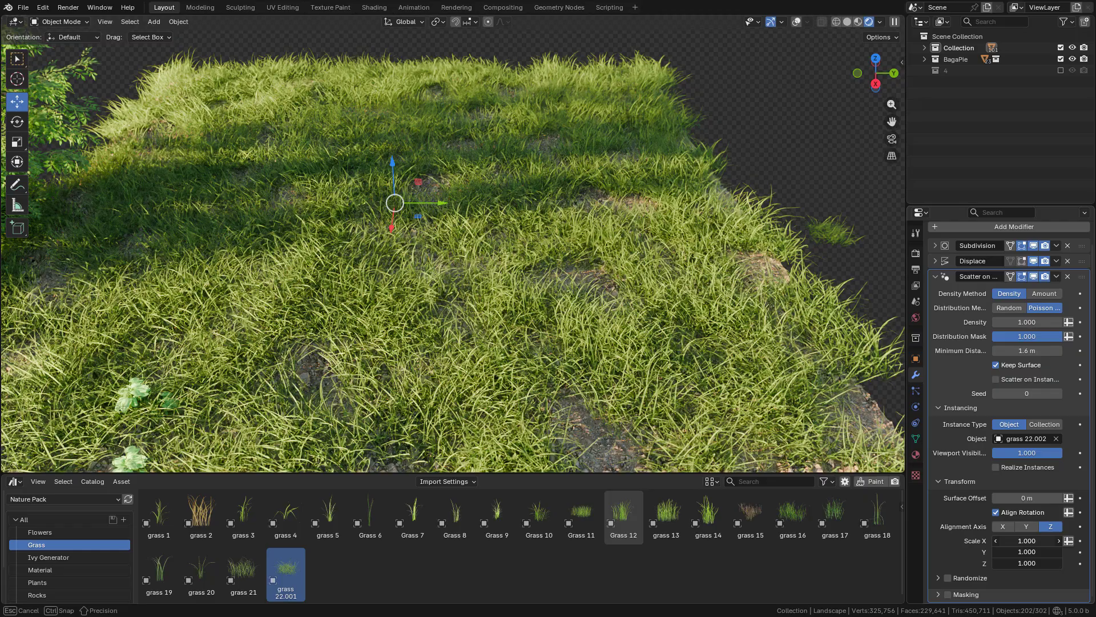
pyautogui.write('2')
pyautogui.press('Return')
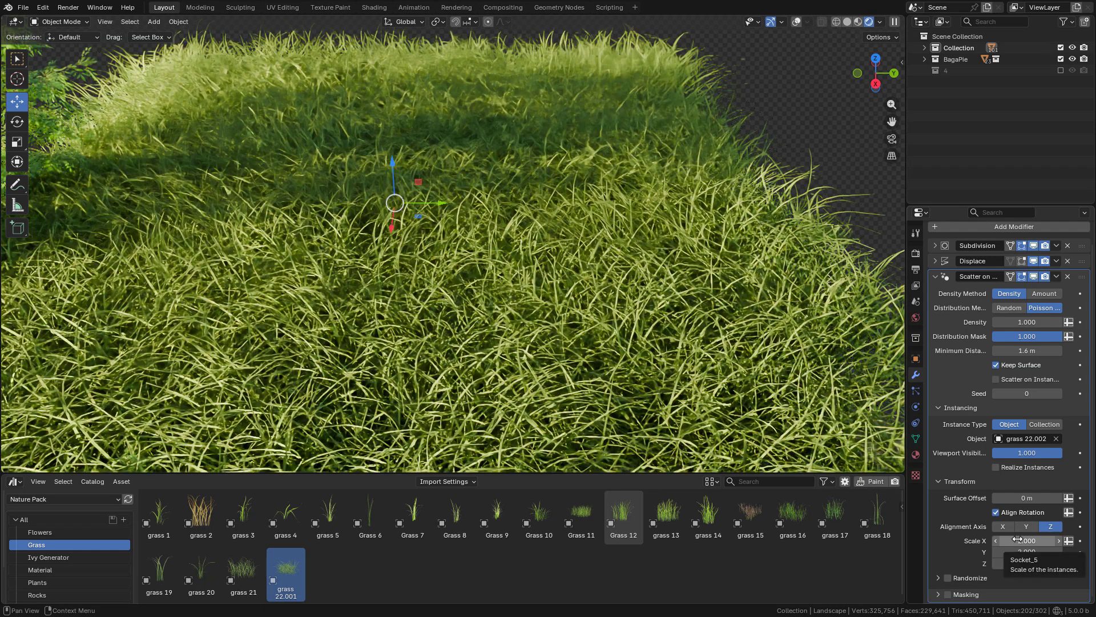
pyautogui.click(1022, 539)
pyautogui.write('1')
pyautogui.press('Return')
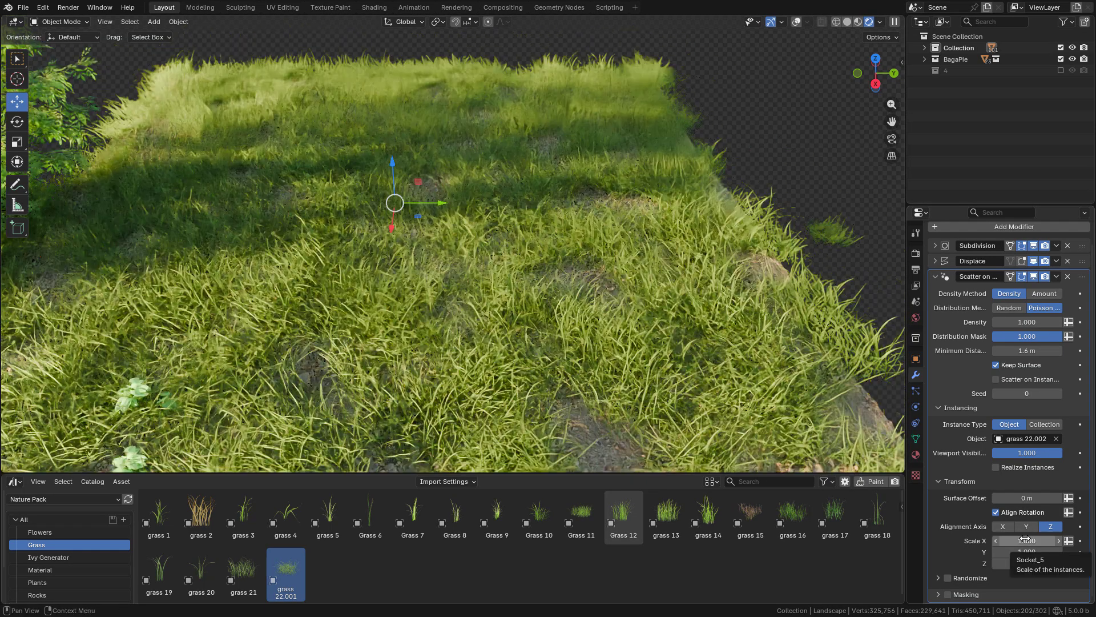
# - Enable Randomize with a 1000° random Z rotation and 0.152 random scale
pyautogui.click(949, 577)
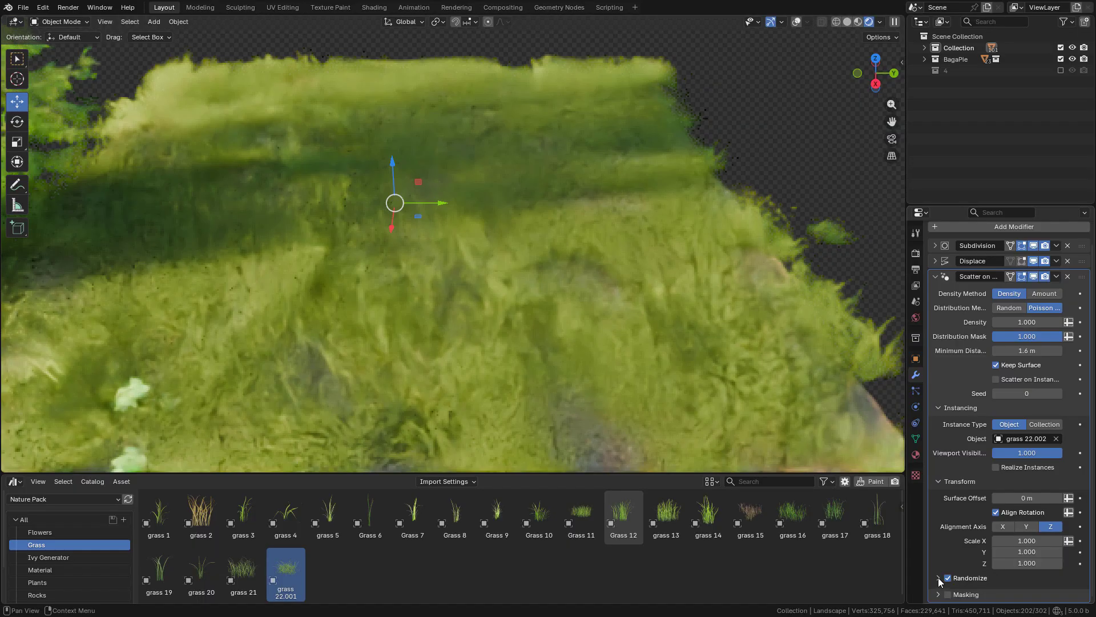
pyautogui.click(938, 578)
pyautogui.scroll(-5, 972, 577)
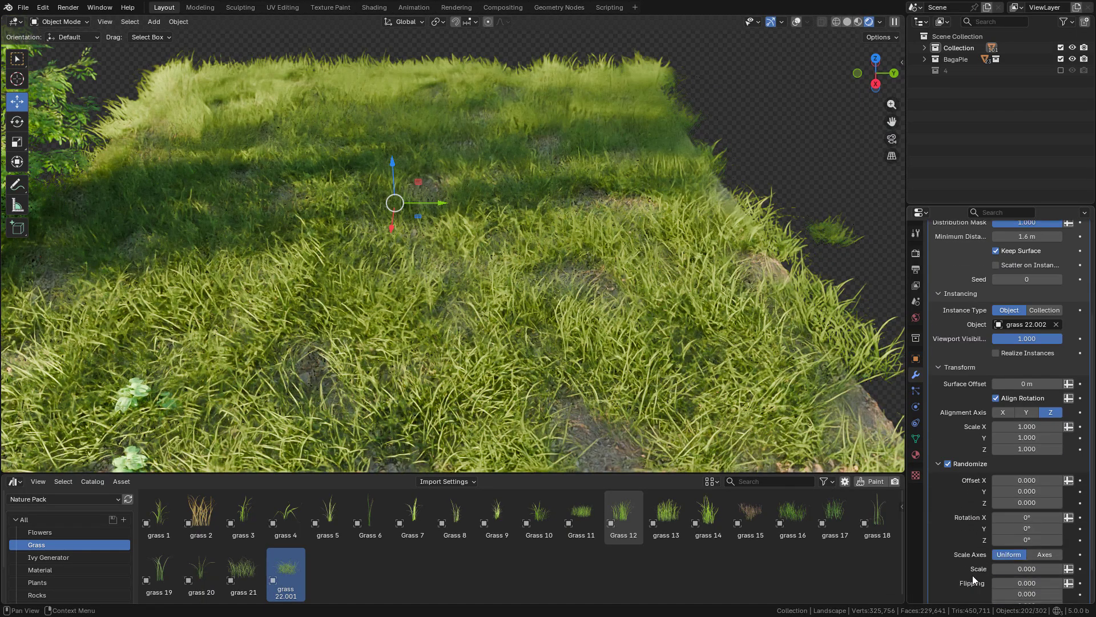
pyautogui.scroll(-1, 997, 517)
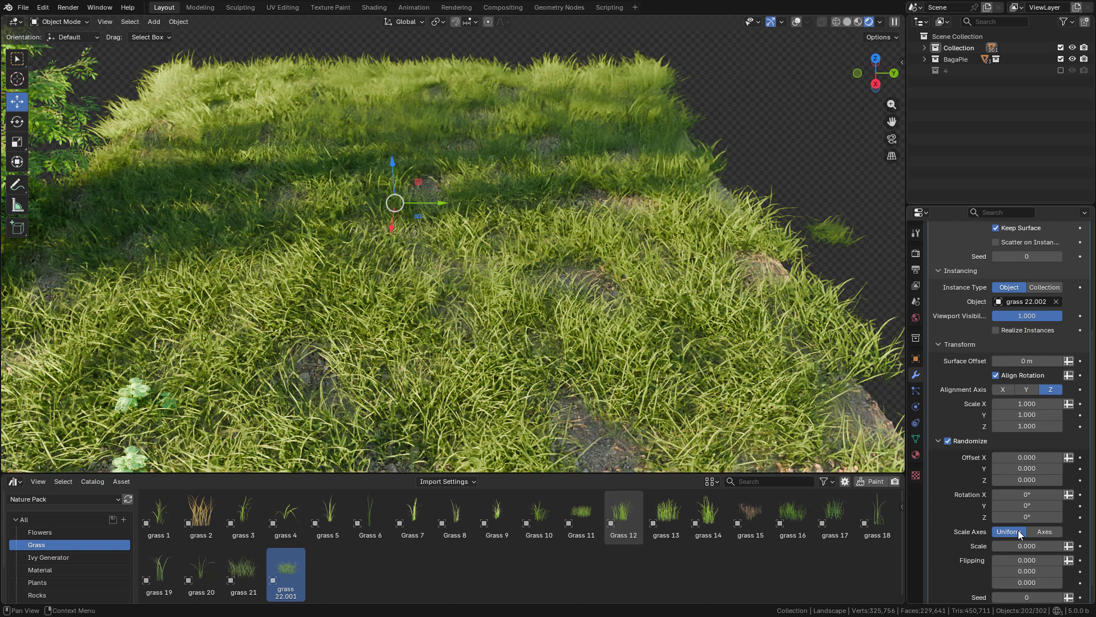
pyautogui.click(1022, 517)
pyautogui.write('1')
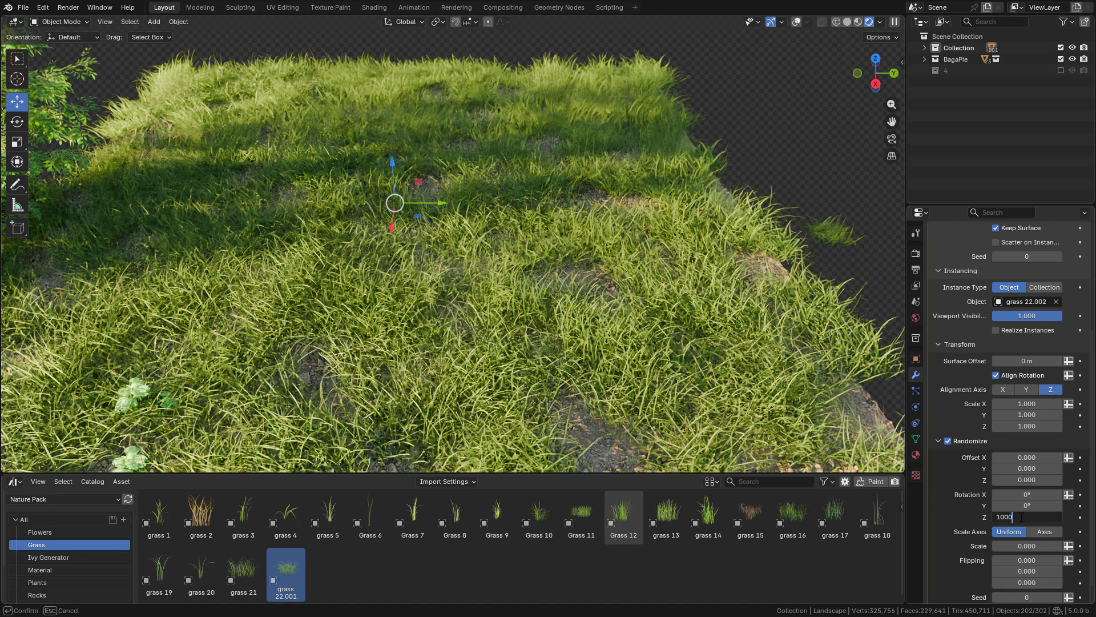
pyautogui.write('000')
pyautogui.press('Return')
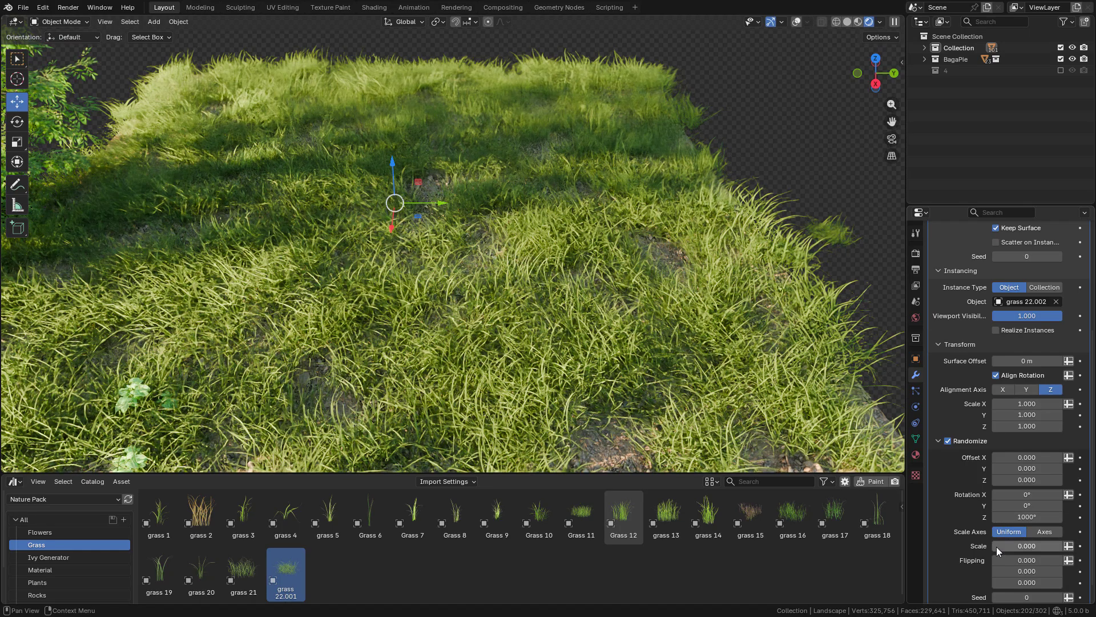
pyautogui.moveTo(1022, 546)
pyautogui.mouseDown()
pyautogui.moveTo(1036, 546)
pyautogui.moveTo(1011, 548)
pyautogui.mouseUp()
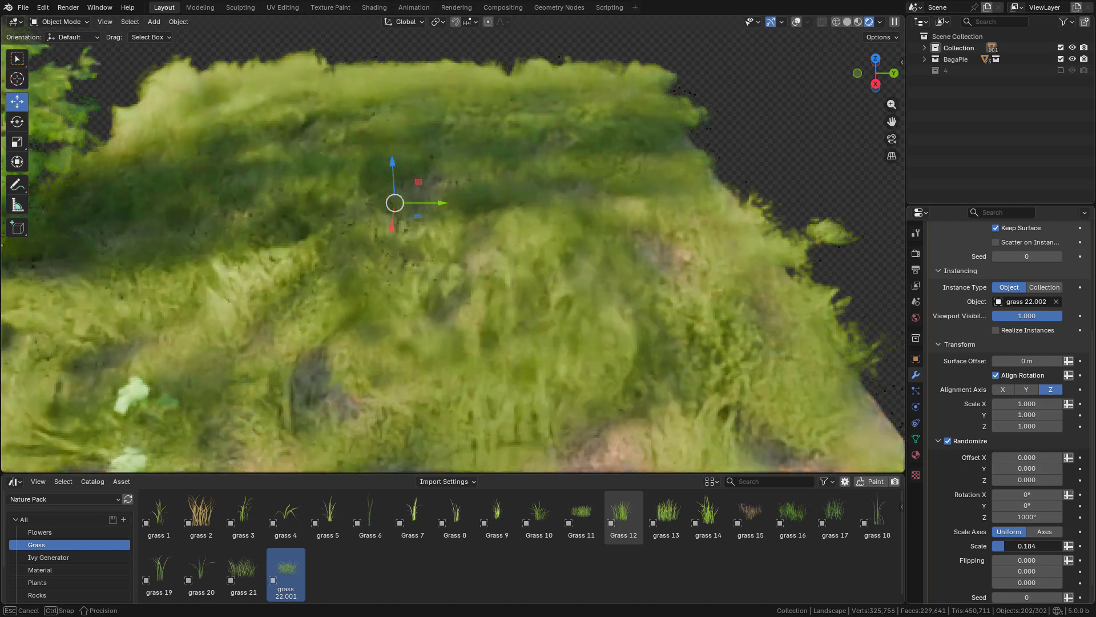
pyautogui.moveTo(1011, 549); pyautogui.dragTo(1005, 550)
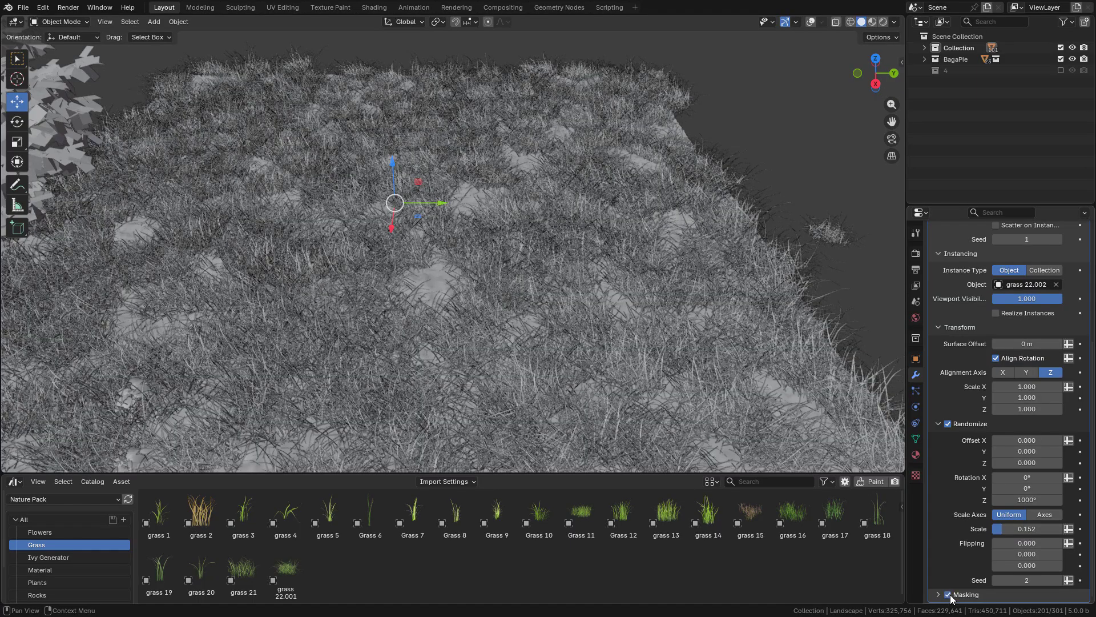
# - Create a new image named 'mask' and assign it as the scatter mask
pyautogui.click(952, 595)
pyautogui.scroll(-2, 957, 577)
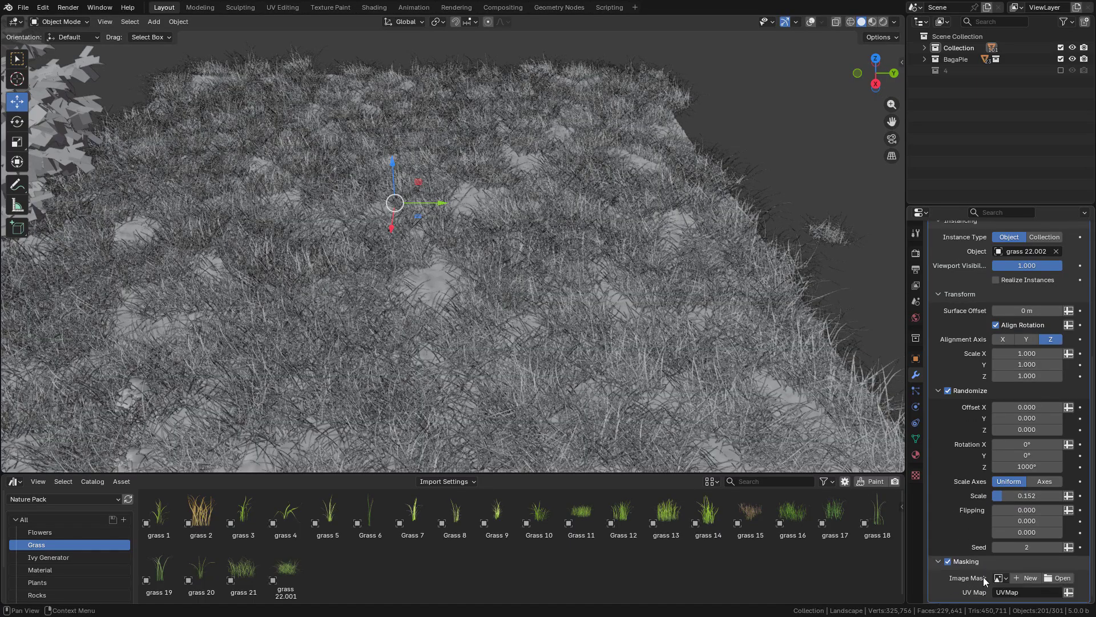
pyautogui.click(1022, 577)
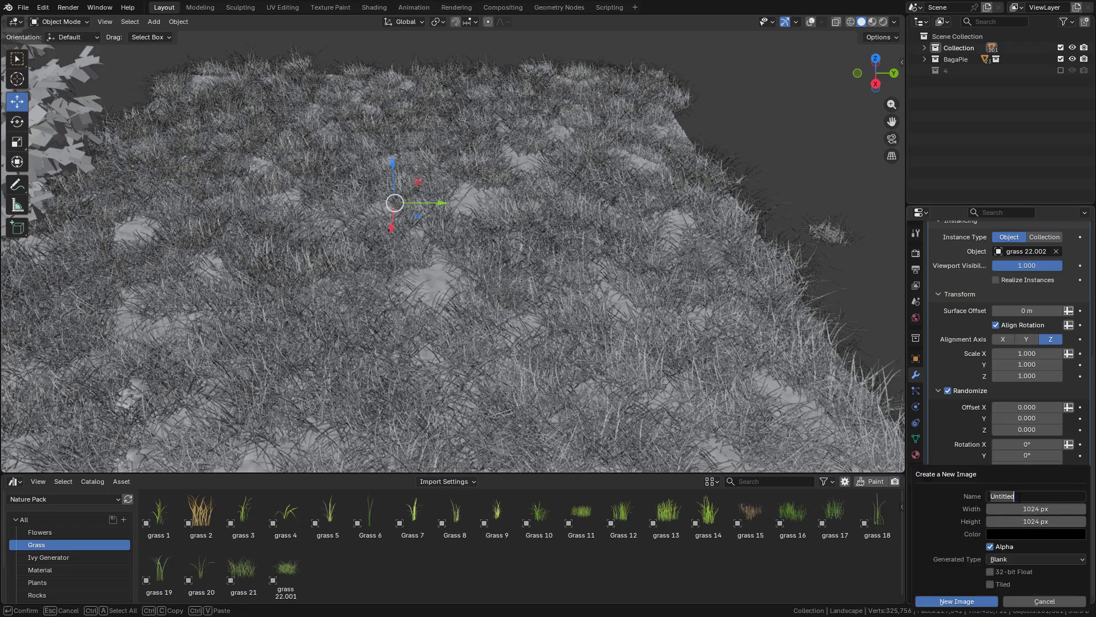
pyautogui.write('mask')
pyautogui.press('Return')
pyautogui.click(982, 601)
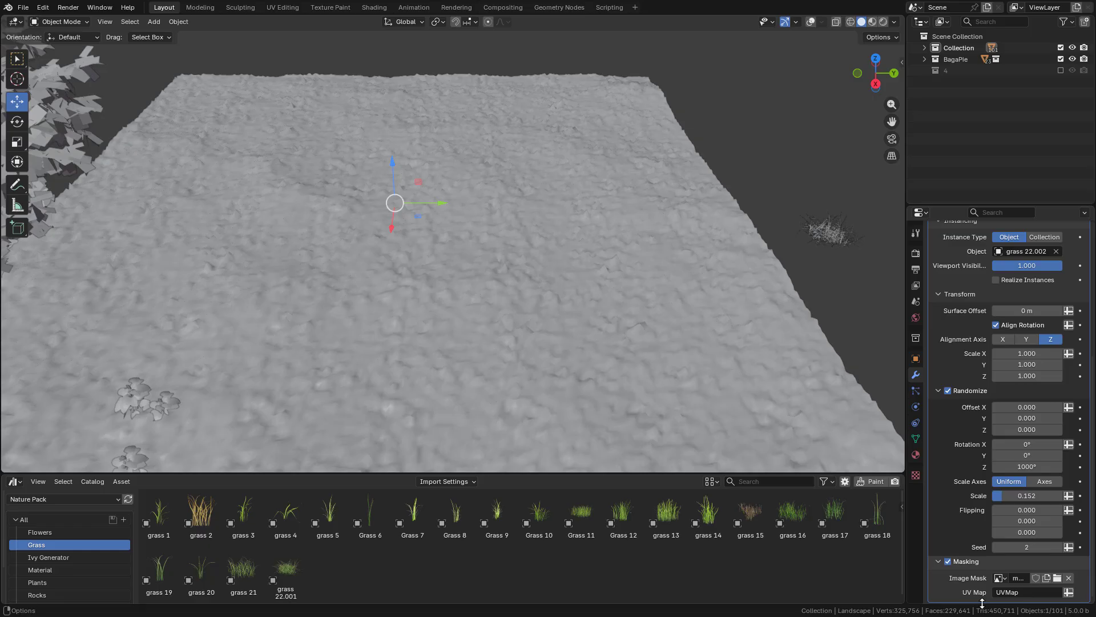
# - Enter Texture Paint mode in Single Image mode, painting on the mask image
pyautogui.hotkey('ctrl', 'Tab')
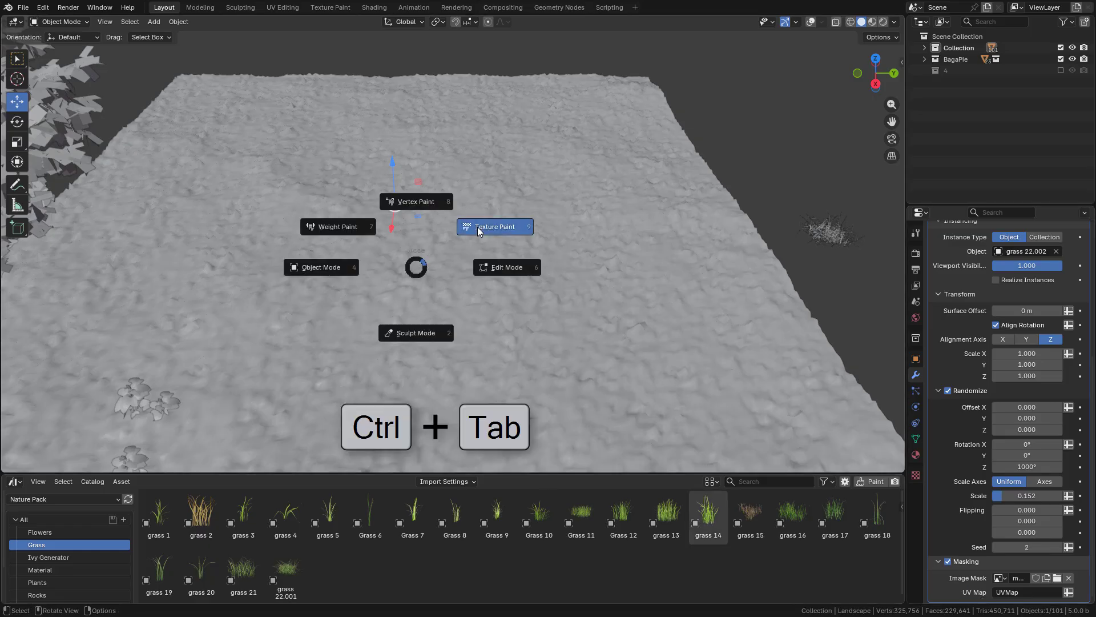
pyautogui.click(478, 229)
pyautogui.click(474, 22)
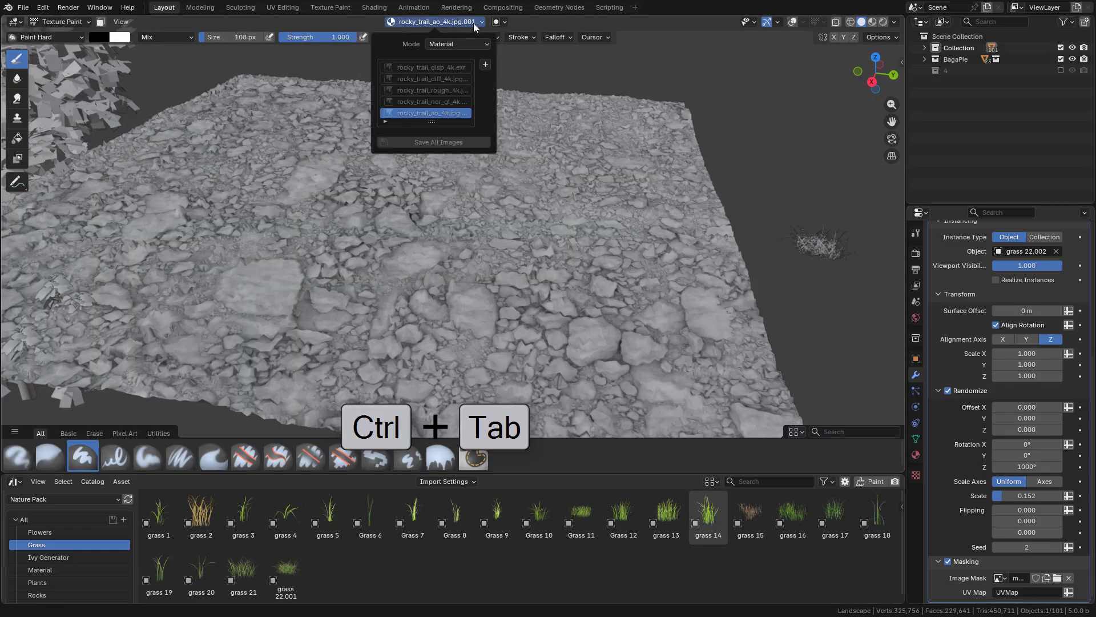
pyautogui.click(475, 43)
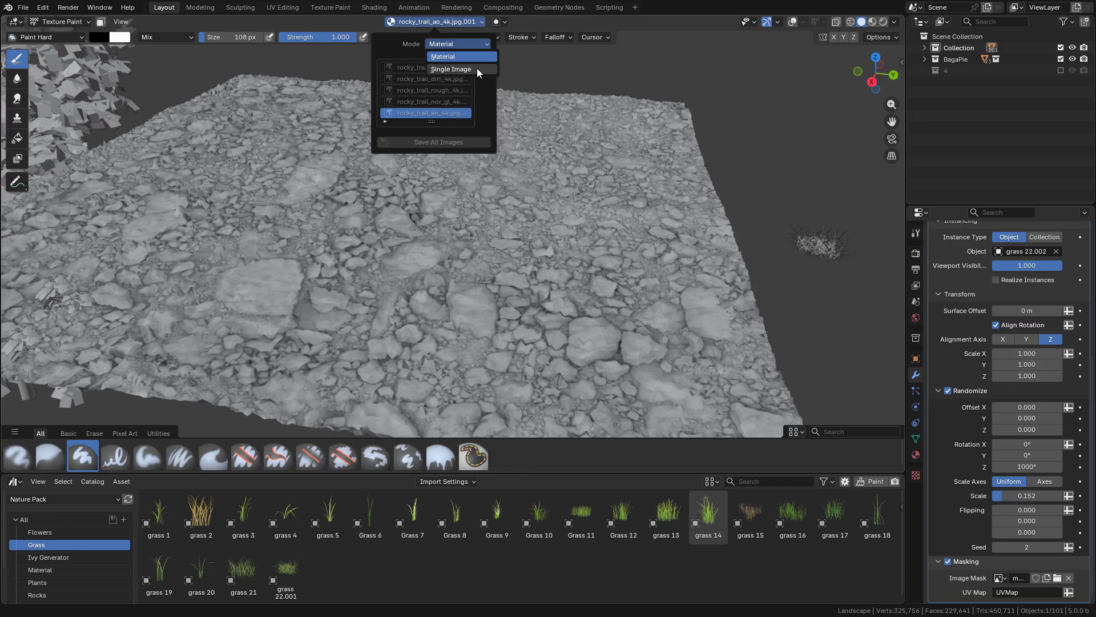
pyautogui.click(477, 69)
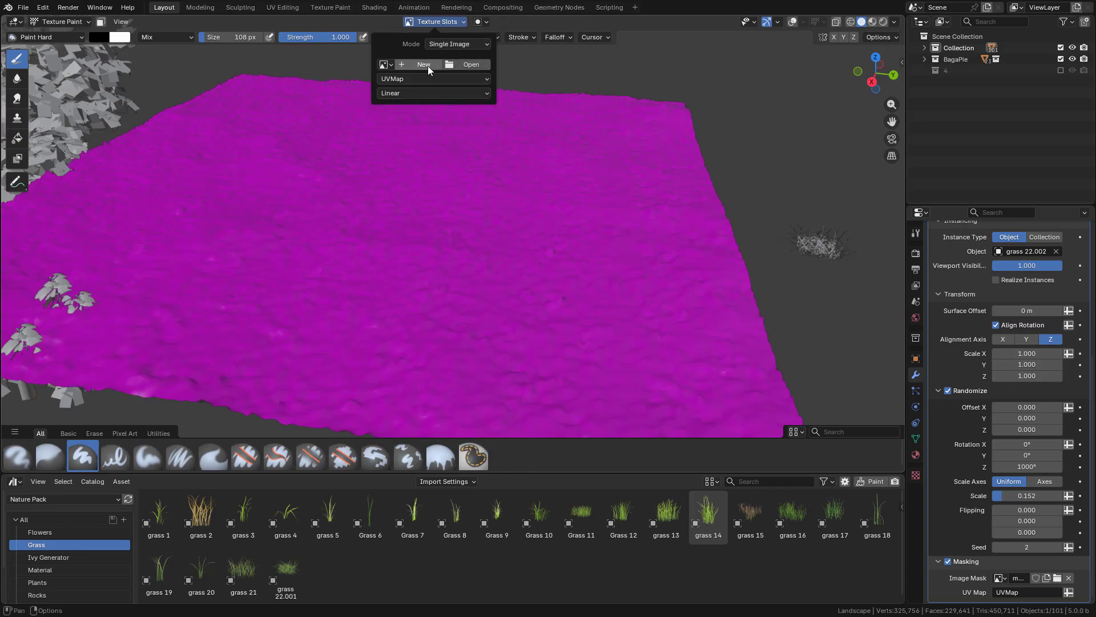
pyautogui.click(392, 64)
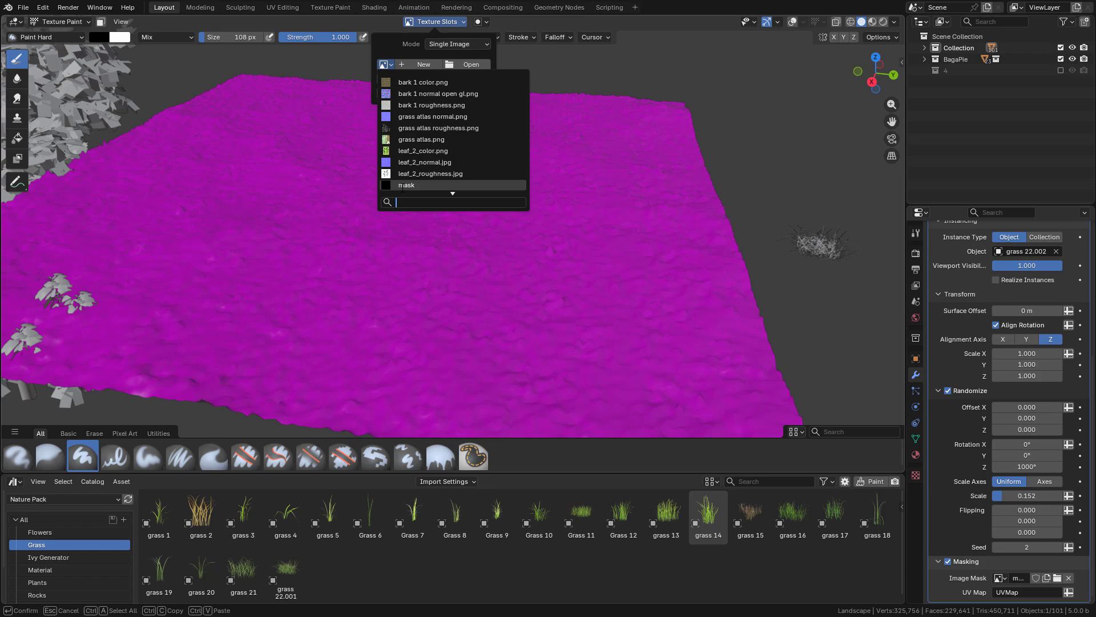
pyautogui.click(406, 185)
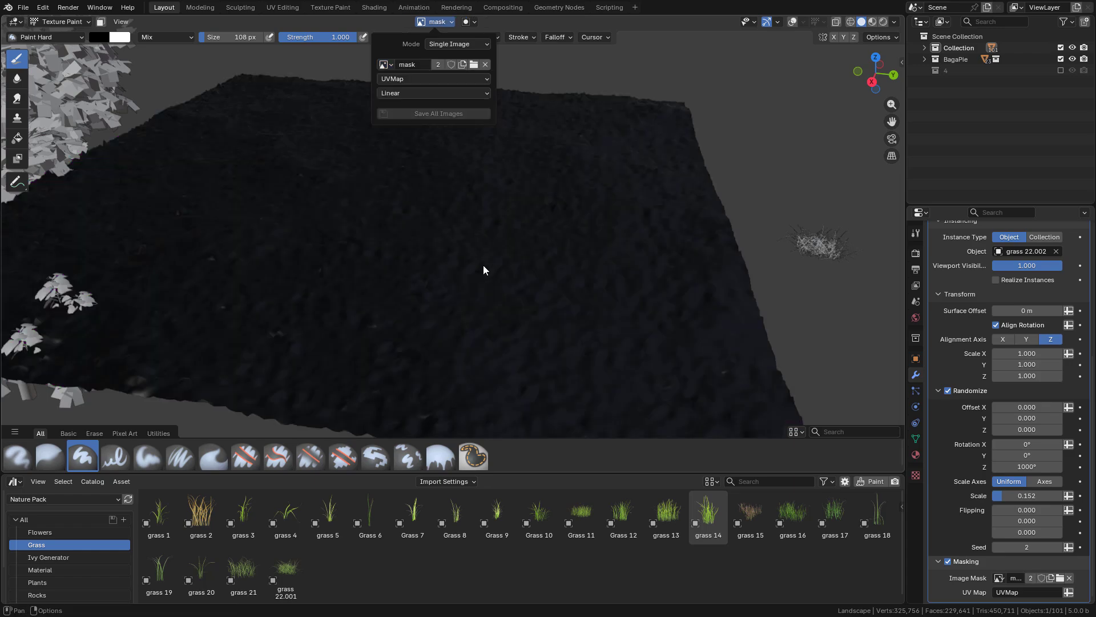
# - Set the brush colour to white and undo a test stroke on the landscape
pyautogui.moveTo(335, 259); pyautogui.dragTo(568, 257, button='middle')
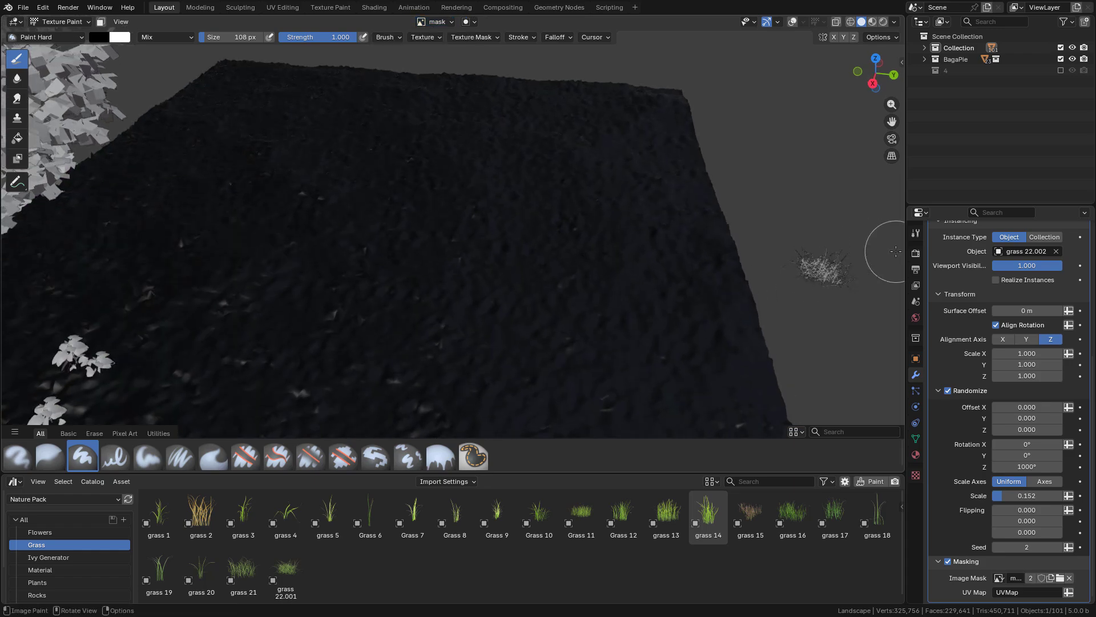
pyautogui.click(915, 233)
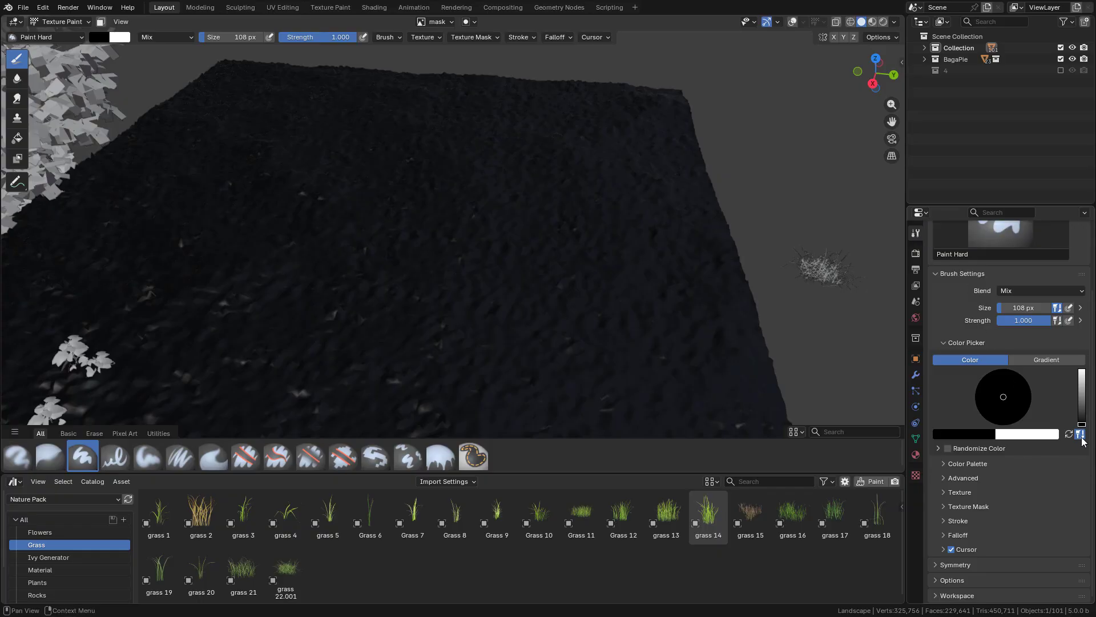
pyautogui.moveTo(1081, 423); pyautogui.dragTo(1081, 370)
pyautogui.moveTo(522, 296); pyautogui.dragTo(538, 401, button='middle')
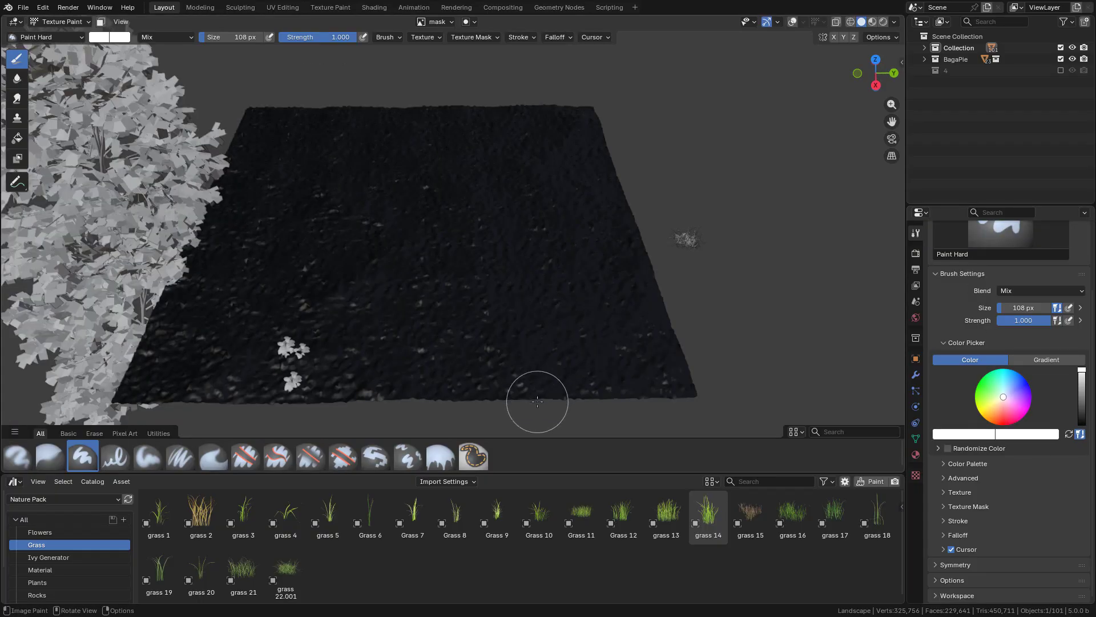
pyautogui.moveTo(537, 402)
pyautogui.mouseDown()
pyautogui.moveTo(514, 318)
pyautogui.moveTo(553, 245)
pyautogui.mouseUp()
pyautogui.hotkey('ctrl', 'z')
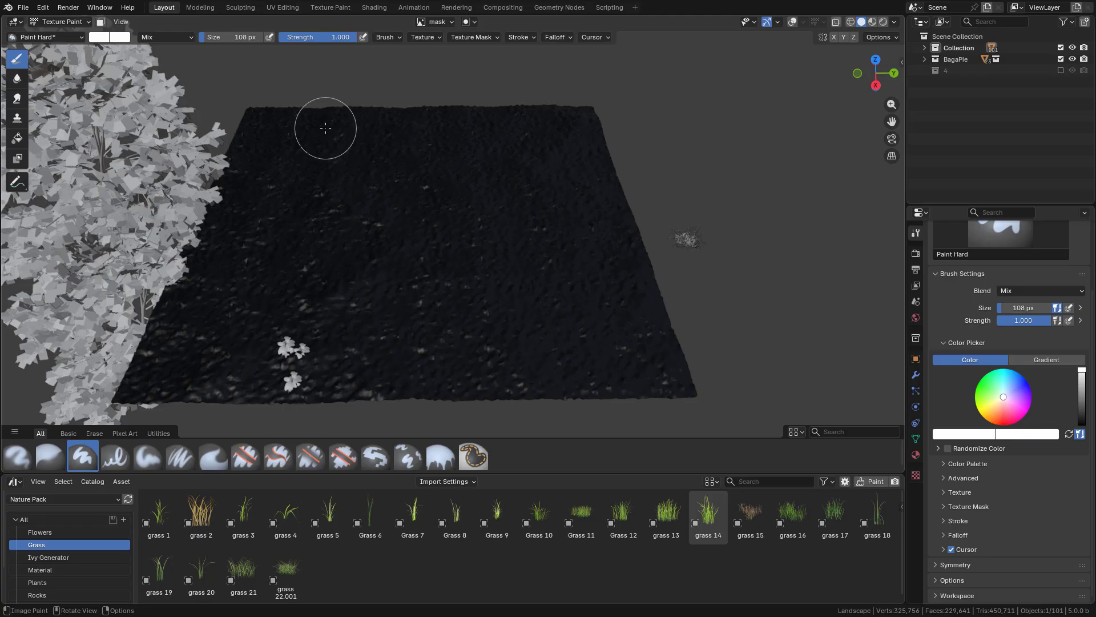
# - Airbrush white over both sides in rendered view, leaving a bare path through the middle
pyautogui.click(26, 462)
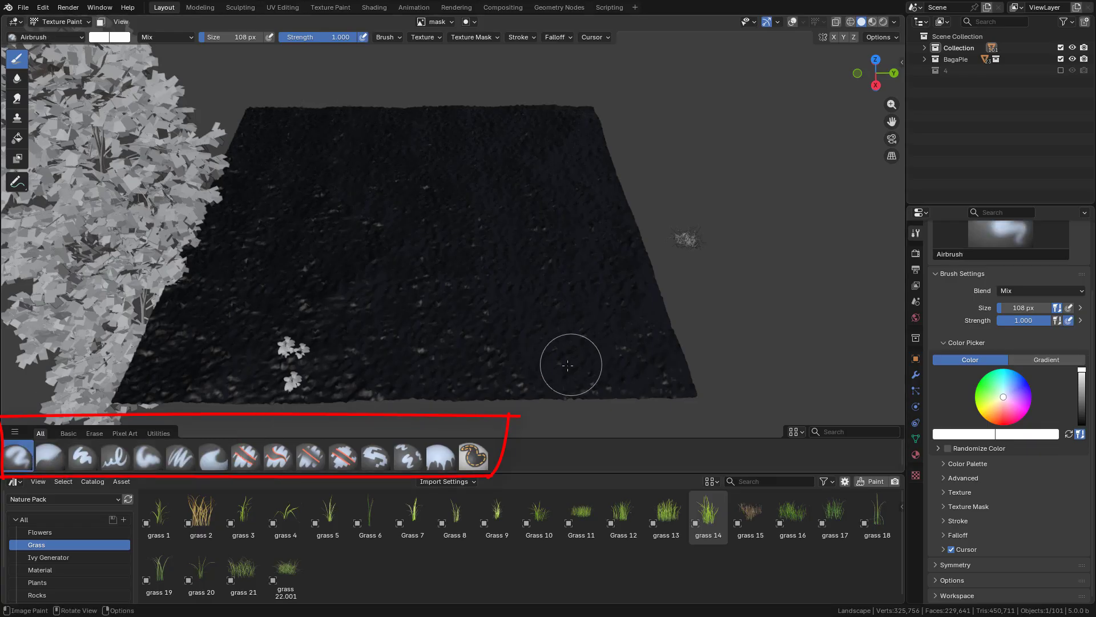
pyautogui.moveTo(568, 366); pyautogui.dragTo(662, 246)
pyautogui.press('z')
pyautogui.scroll(3, 578, 171)
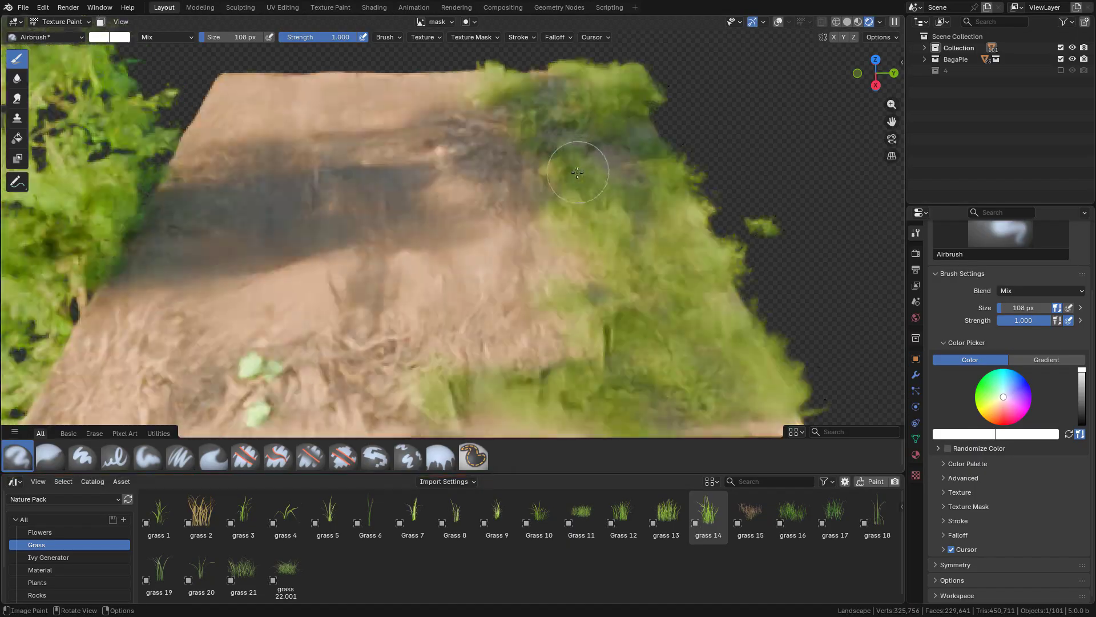
pyautogui.scroll(-3, 578, 172)
pyautogui.moveTo(379, 215)
pyautogui.mouseDown()
pyautogui.moveTo(295, 214)
pyautogui.moveTo(206, 286)
pyautogui.moveTo(258, 110)
pyautogui.mouseUp()
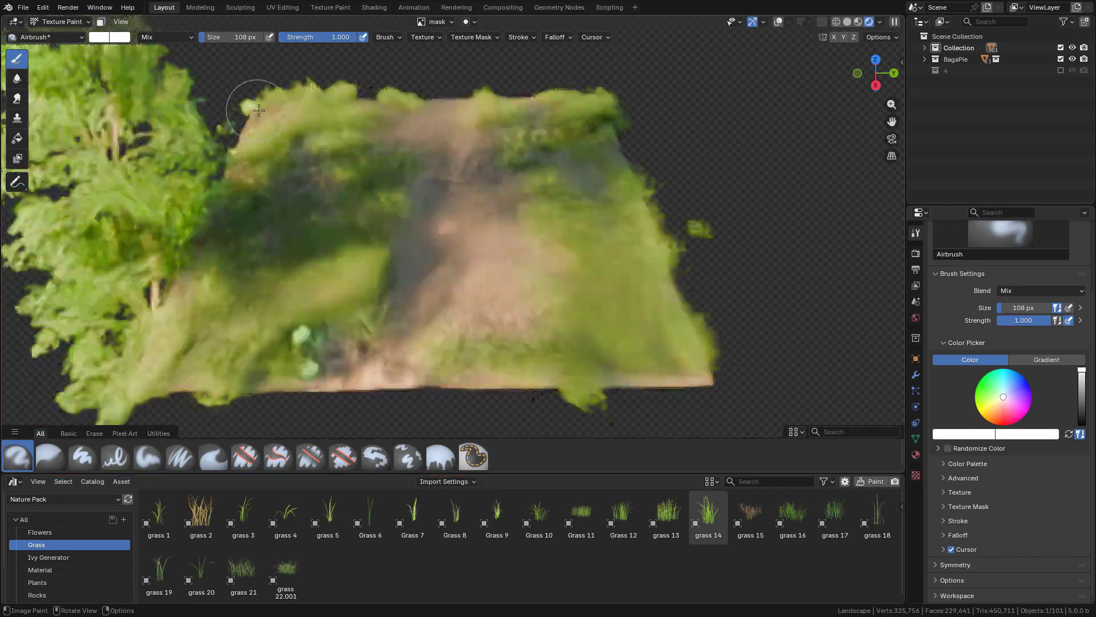
pyautogui.click(916, 374)
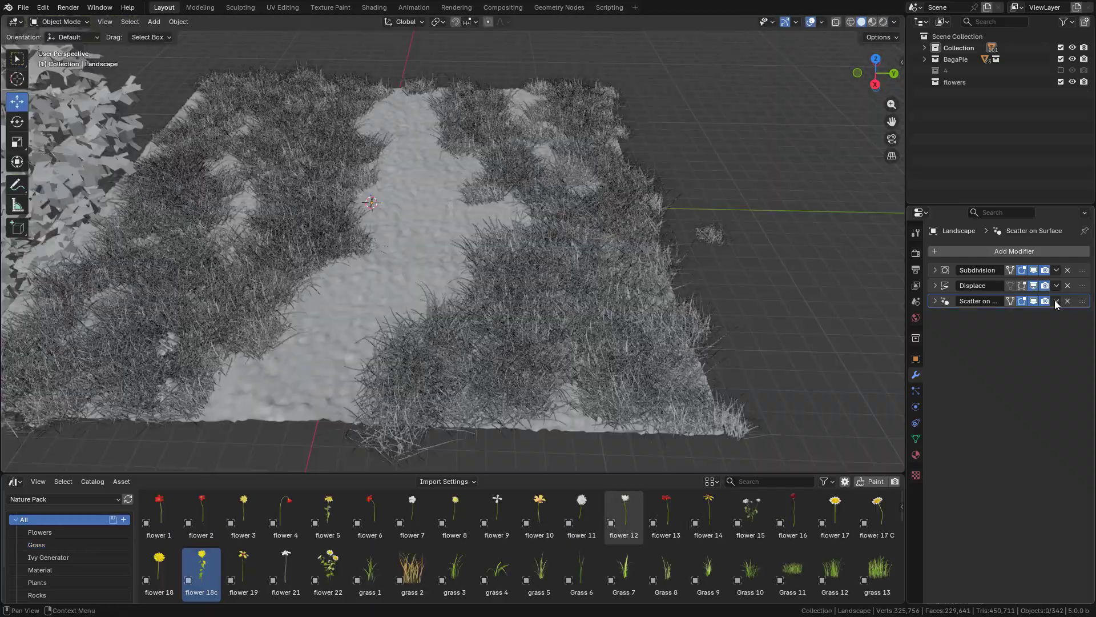
# - Duplicate the grass Scatter on Surface modifier and clear grass 22.002 from the copy's Object field
pyautogui.click(1056, 301)
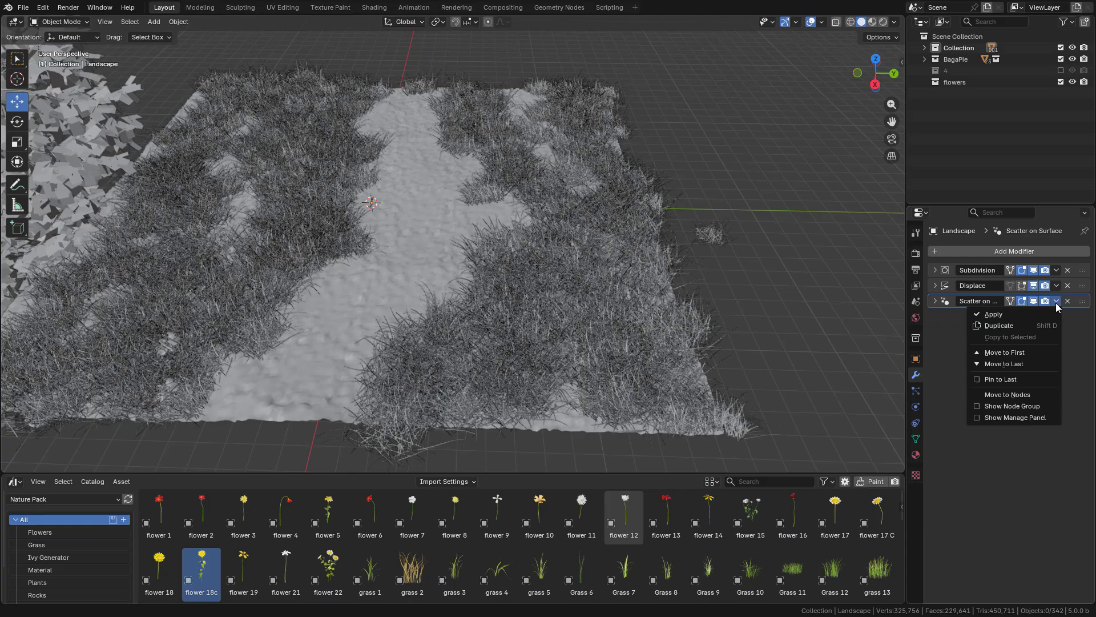
pyautogui.click(1002, 327)
pyautogui.click(936, 317)
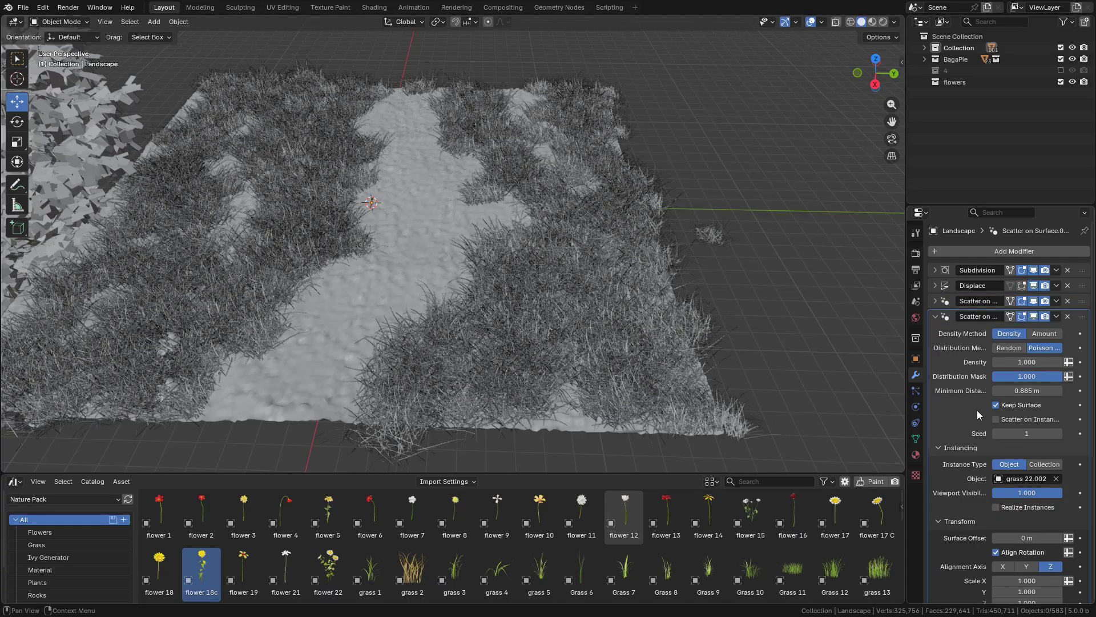
pyautogui.scroll(-2, 996, 464)
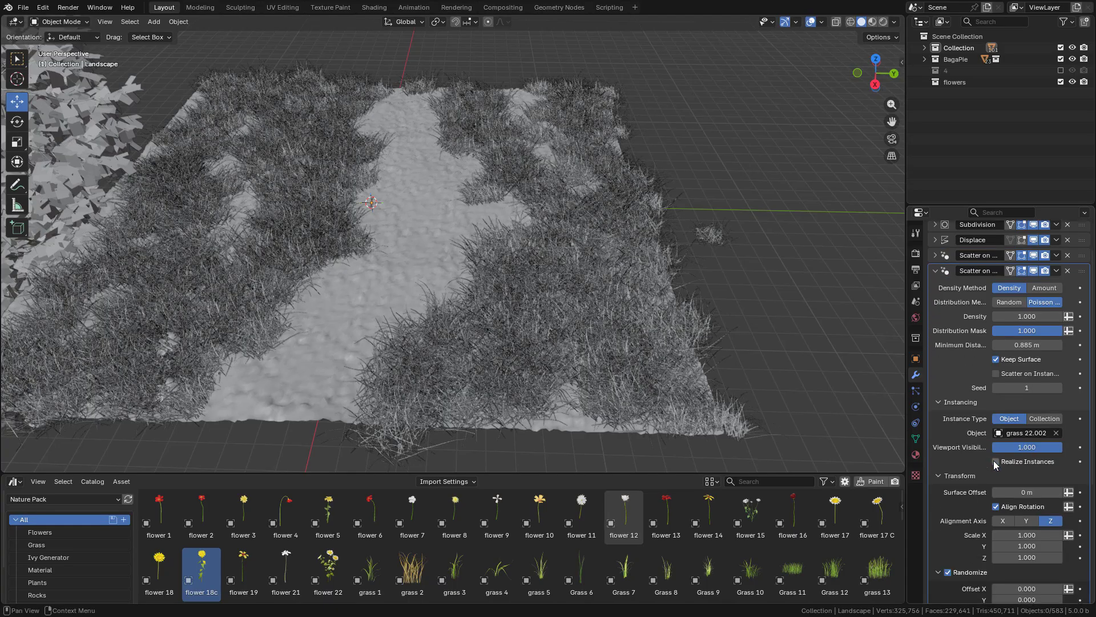
pyautogui.click(1056, 433)
pyautogui.click(1057, 433)
pyautogui.press('Escape')
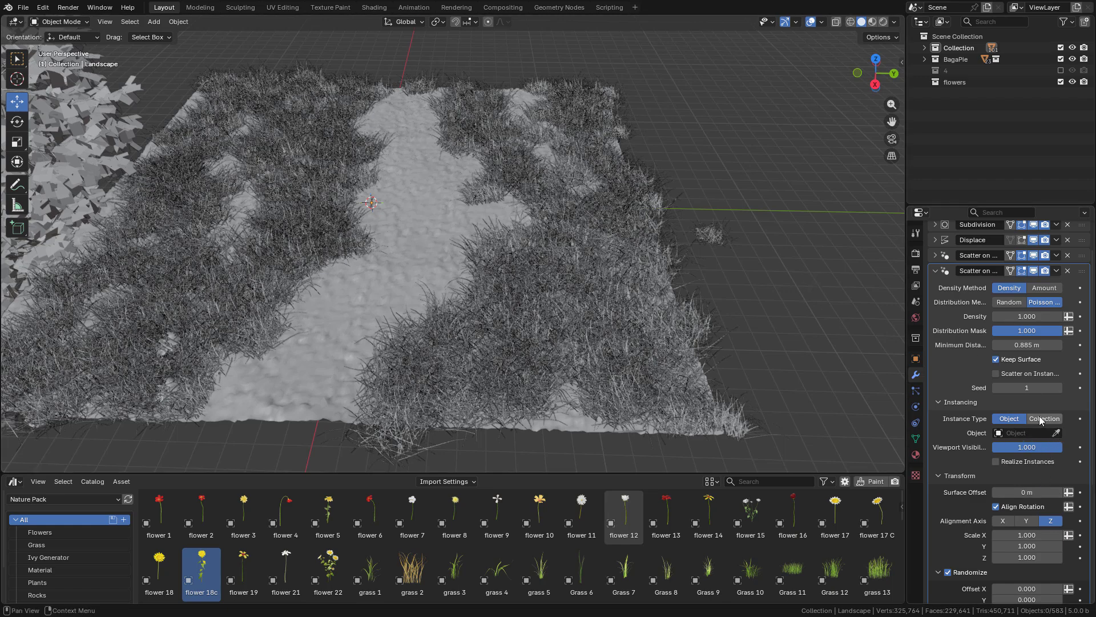
# - Place flower 14 and flower 17, then move all three flowers into the flowers collection
pyautogui.moveTo(708, 513); pyautogui.dragTo(740, 308)
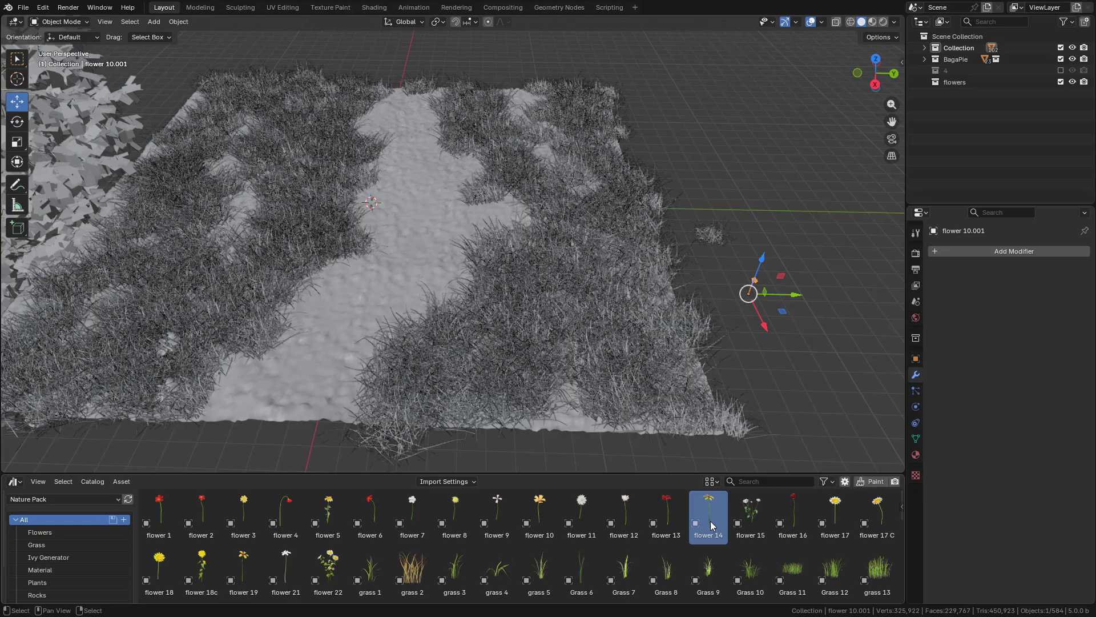
pyautogui.moveTo(834, 513); pyautogui.dragTo(791, 320)
pyautogui.press('m')
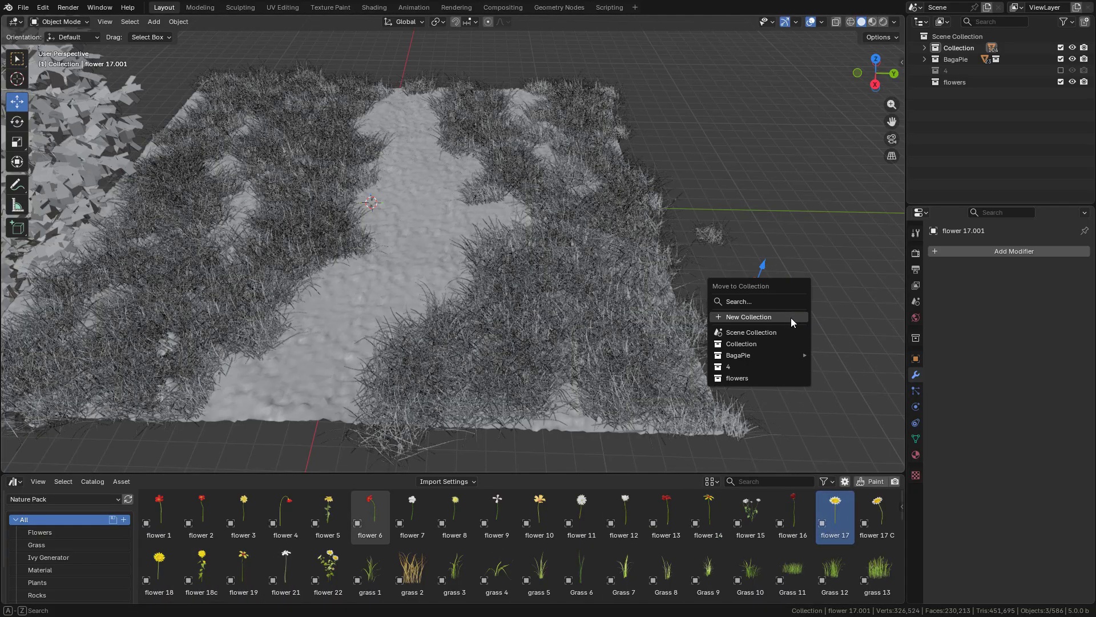
pyautogui.click(737, 378)
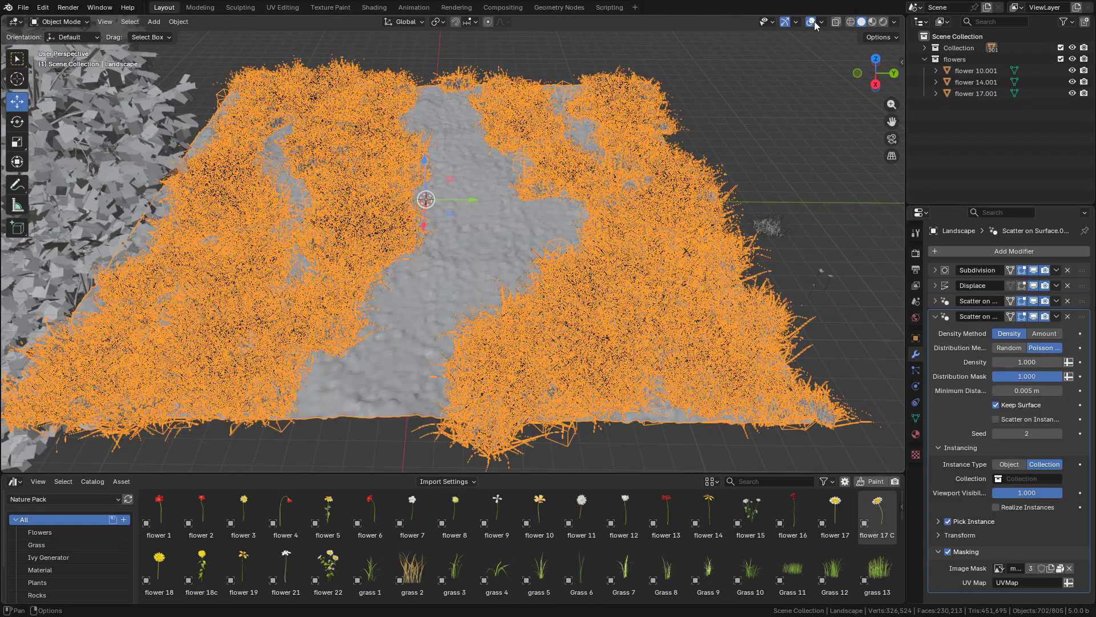
# - Scatter the flowers collection with Pick Instance enabled, viewed in Rendered shading without overlays
pyautogui.click(810, 21)
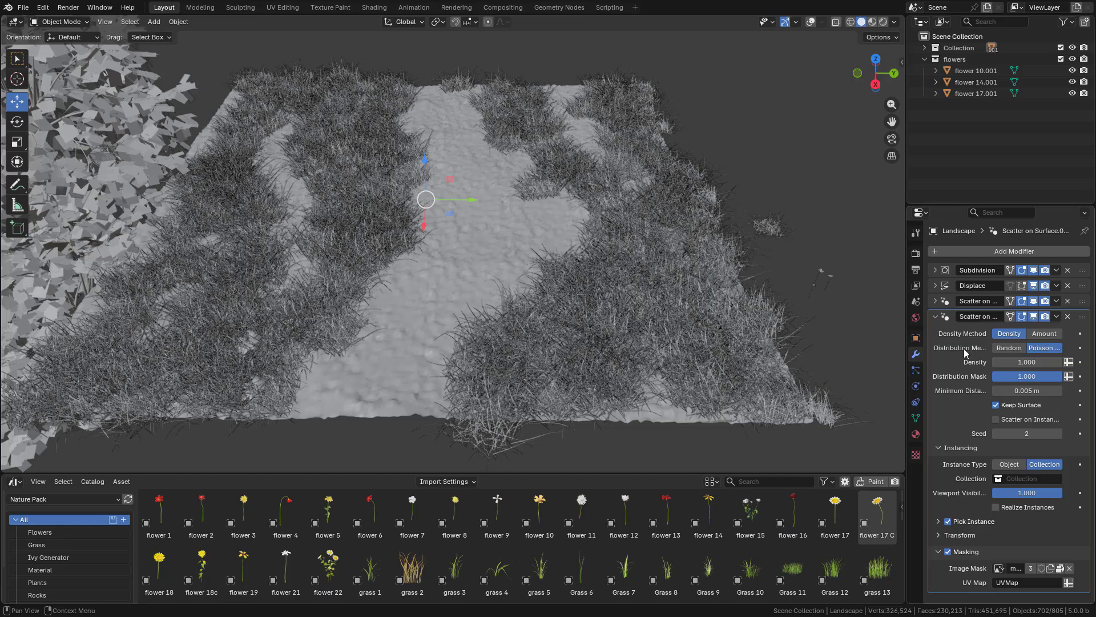
pyautogui.click(1017, 479)
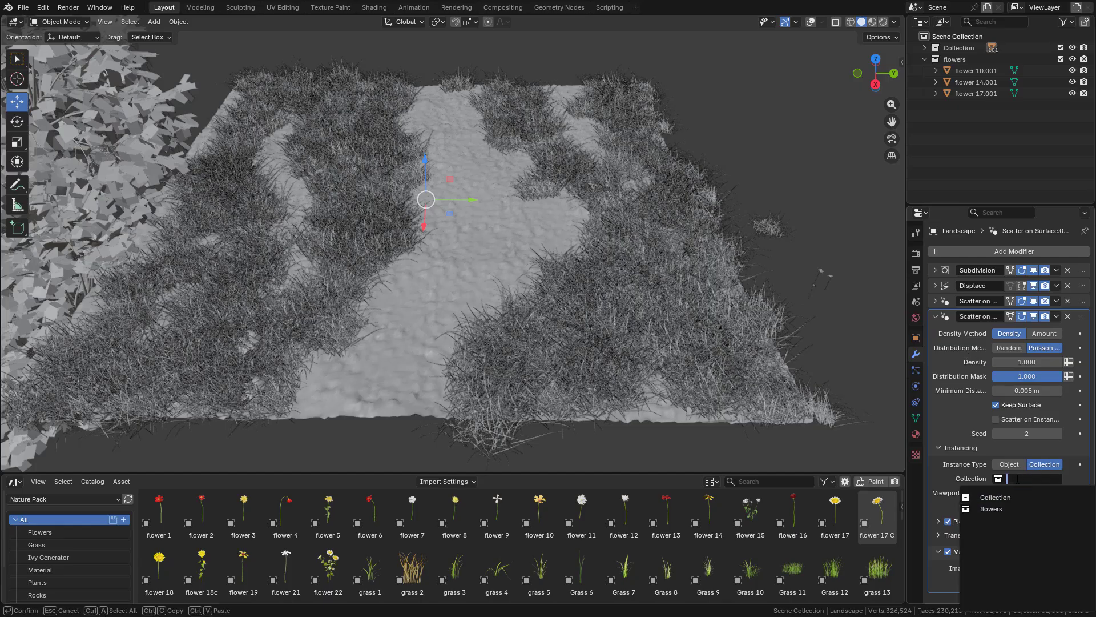
pyautogui.click(1008, 509)
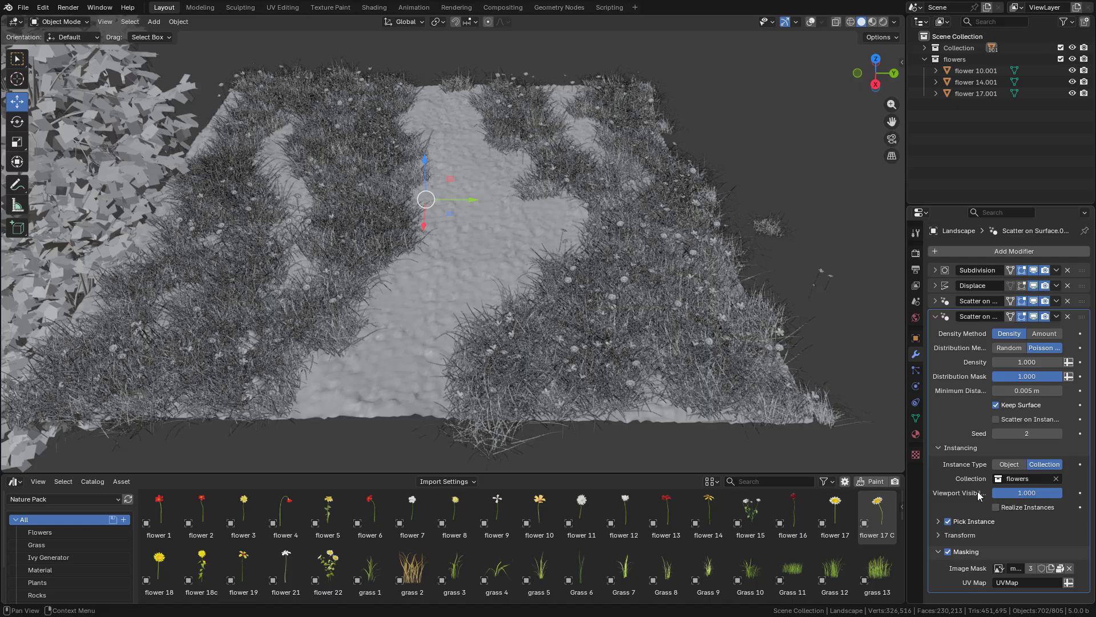
pyautogui.click(883, 21)
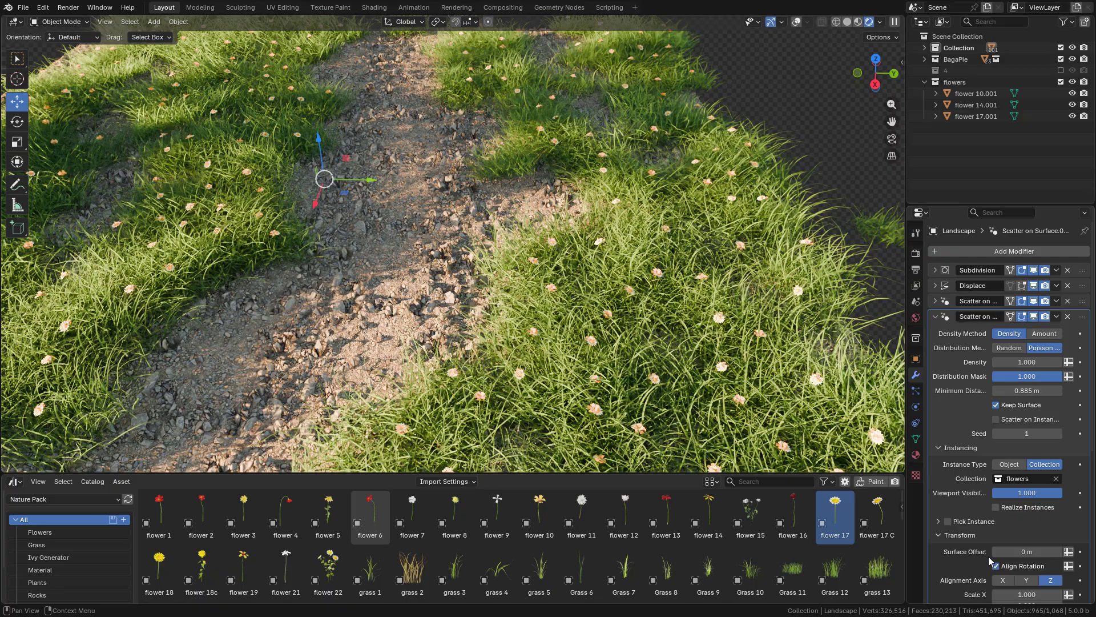
pyautogui.click(948, 522)
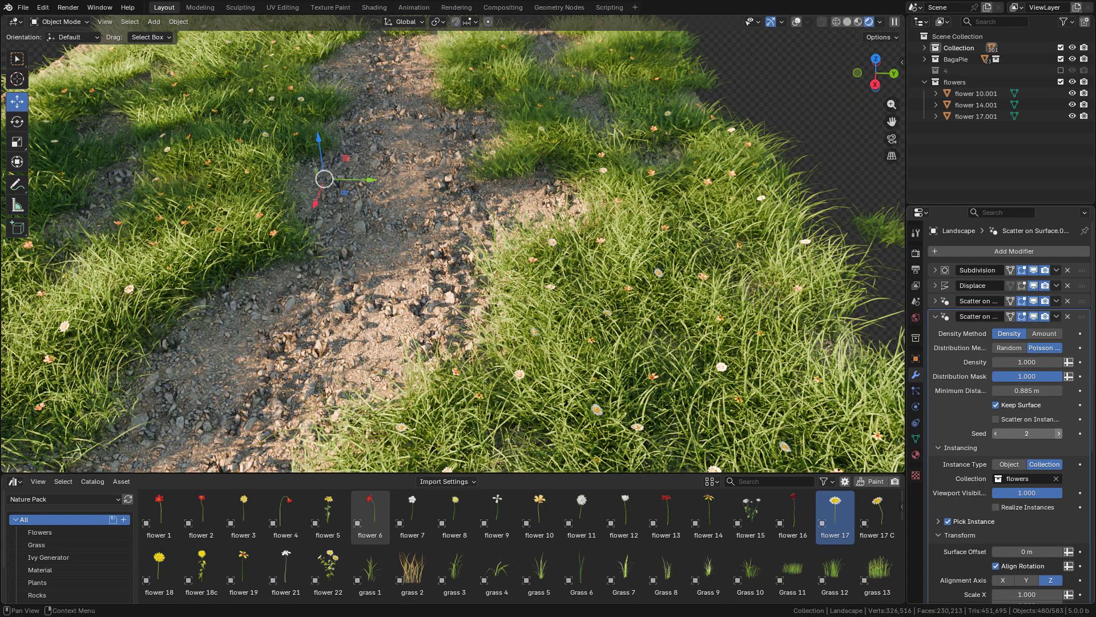
# - Set the flower scatter's Scale X, Y and Z to 1.5, then collapse its panel
pyautogui.scroll(-10, 1055, 485)
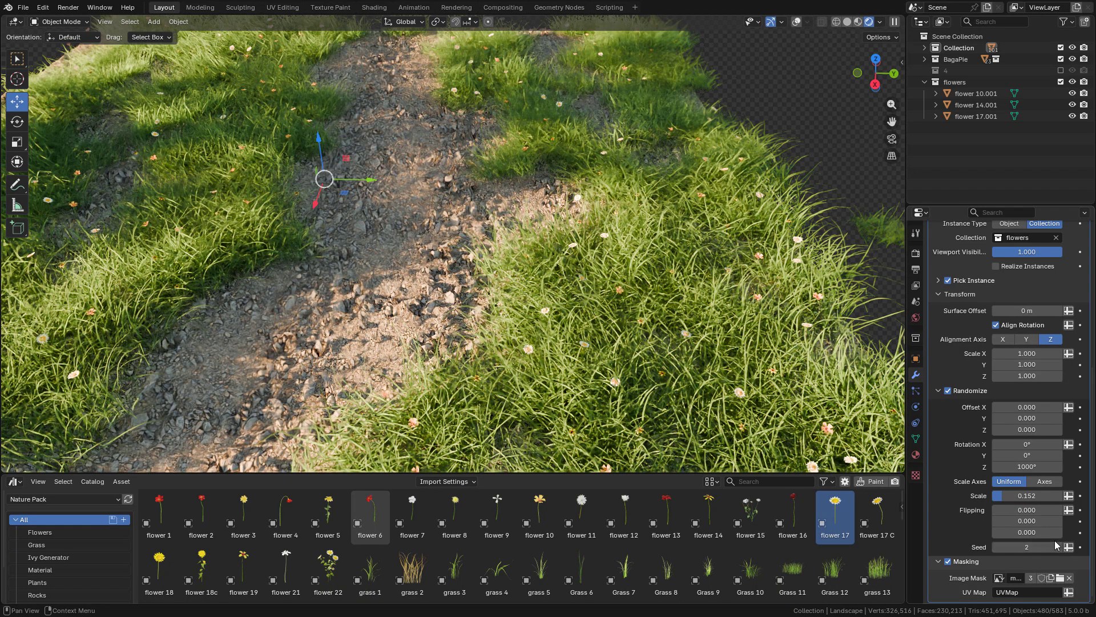
pyautogui.moveTo(1026, 353); pyautogui.dragTo(1026, 376)
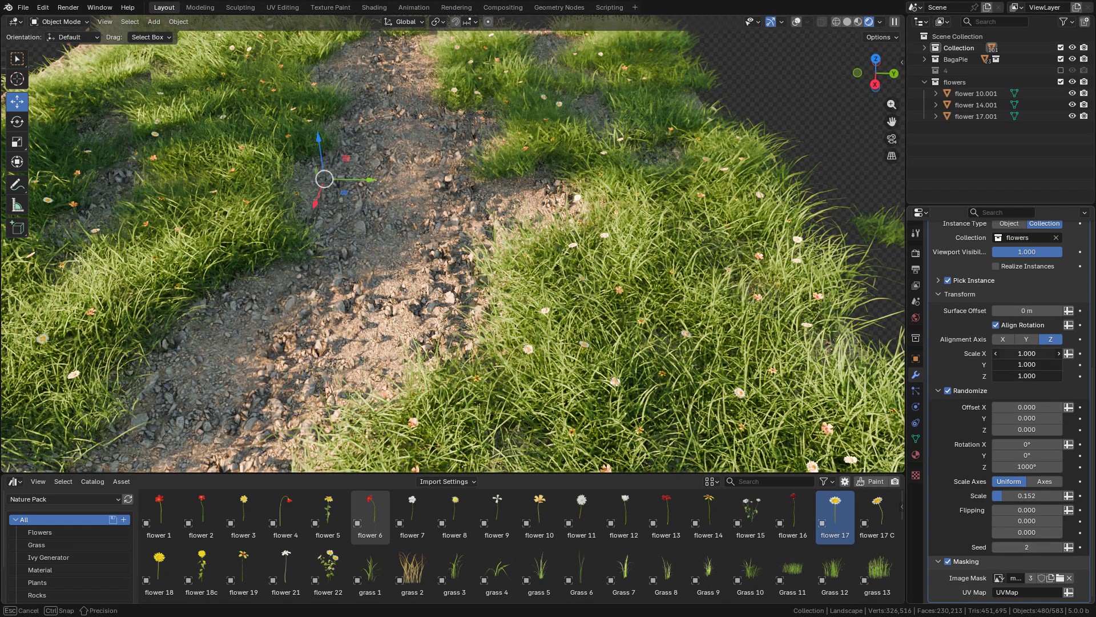
pyautogui.write('1')
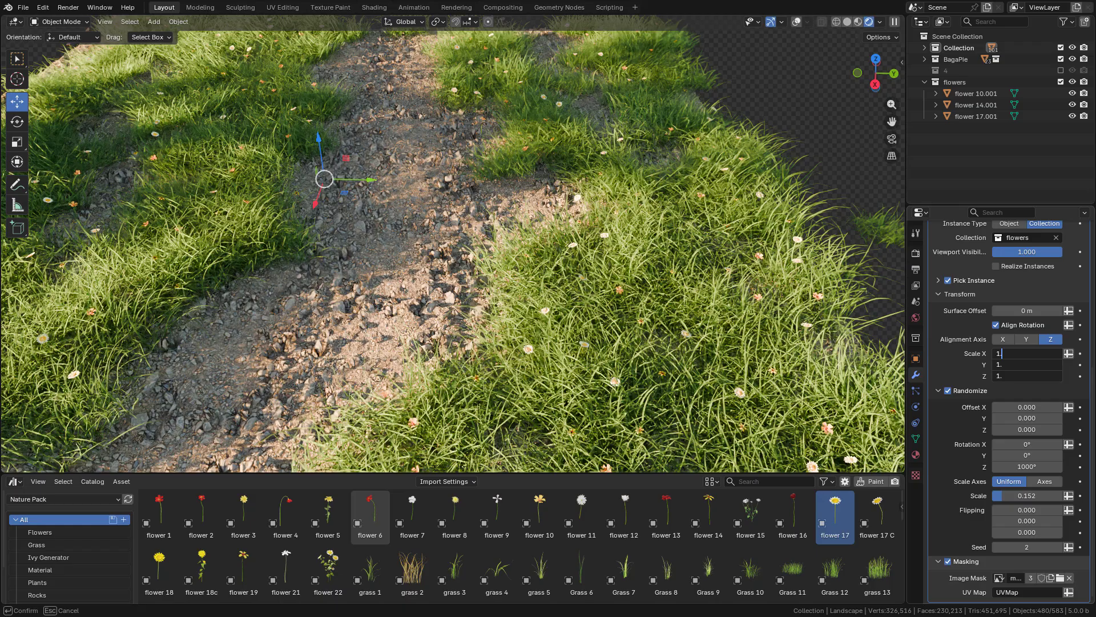
pyautogui.write('.5')
pyautogui.press('Return')
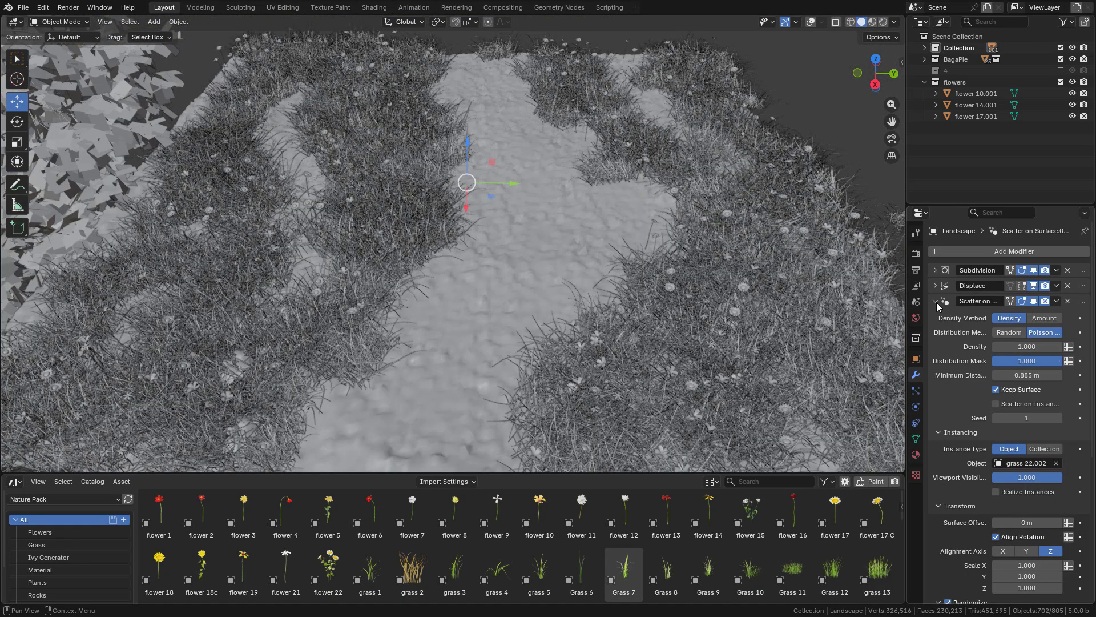
pyautogui.click(936, 304)
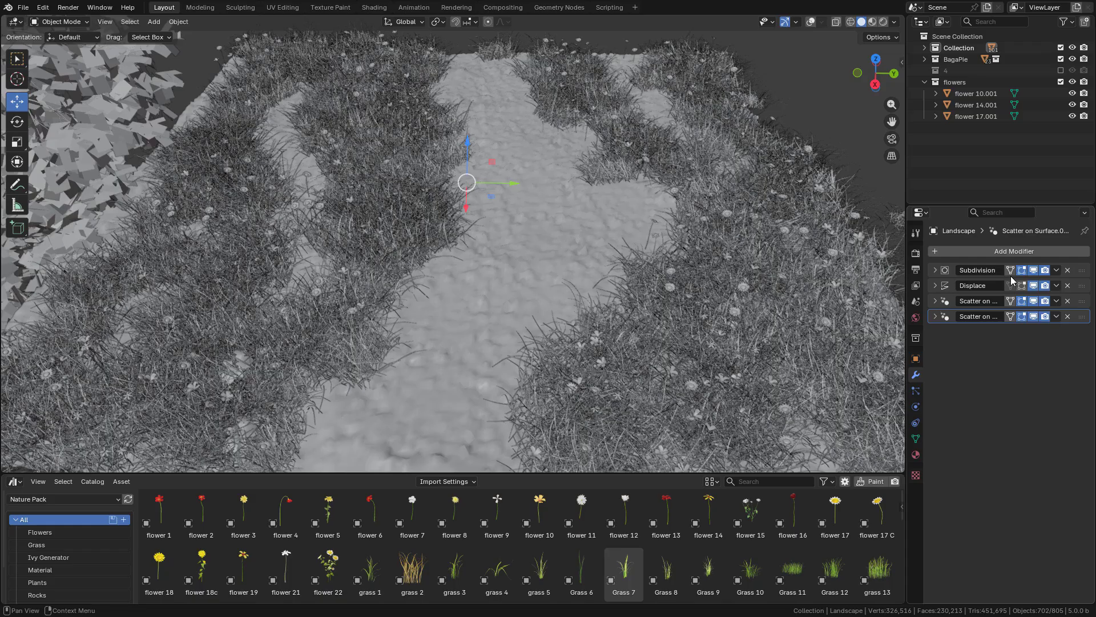
# - Apply the Subdivision and Displace modifiers to the landscape mesh
pyautogui.click(1056, 270)
pyautogui.click(1056, 283)
pyautogui.click(1057, 270)
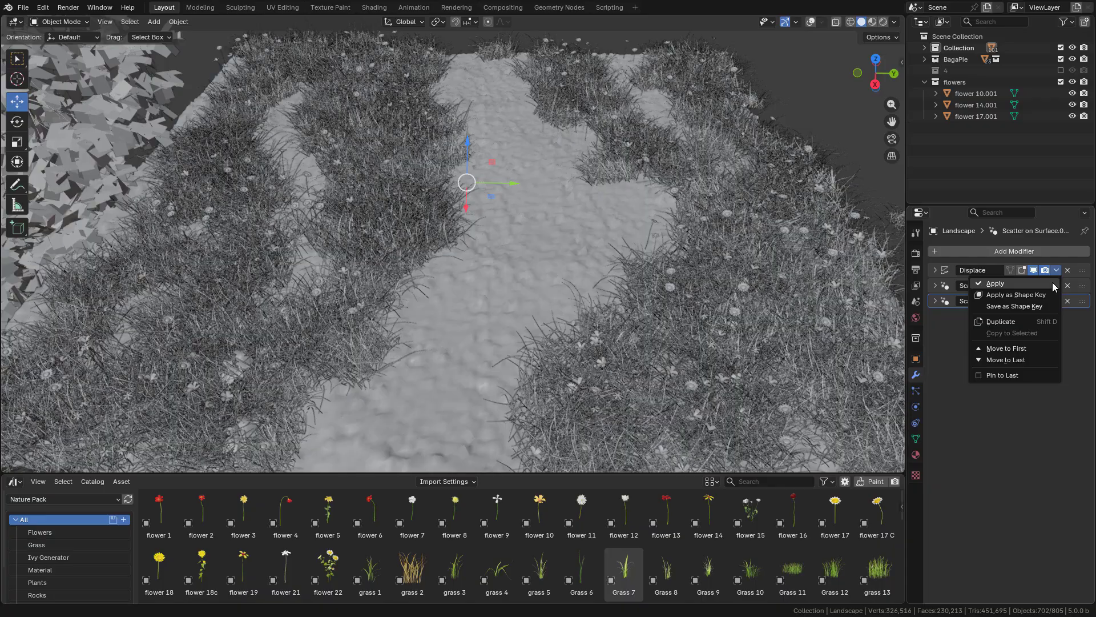
pyautogui.click(1055, 284)
# - Enable Realize Instances on the grass scatter modifier and apply it
pyautogui.click(936, 270)
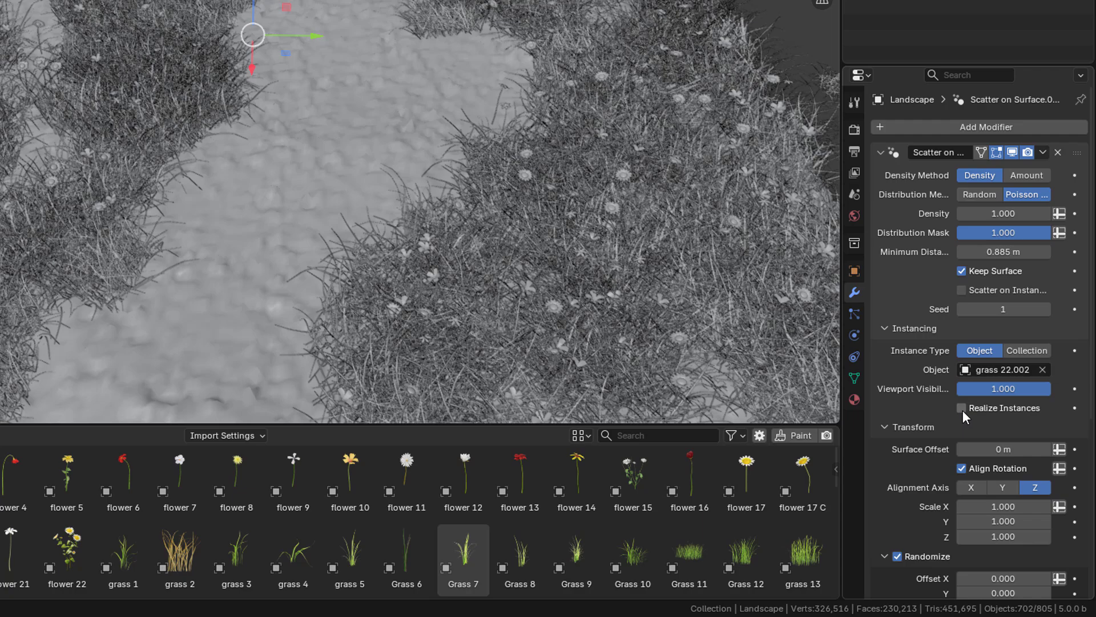
pyautogui.click(961, 408)
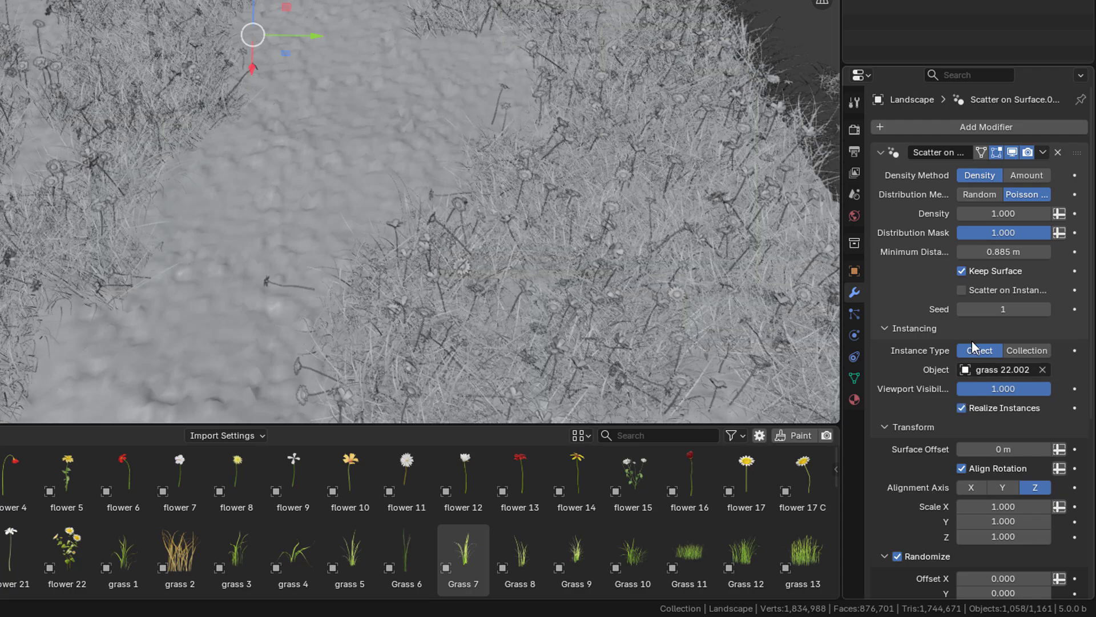
pyautogui.click(1042, 152)
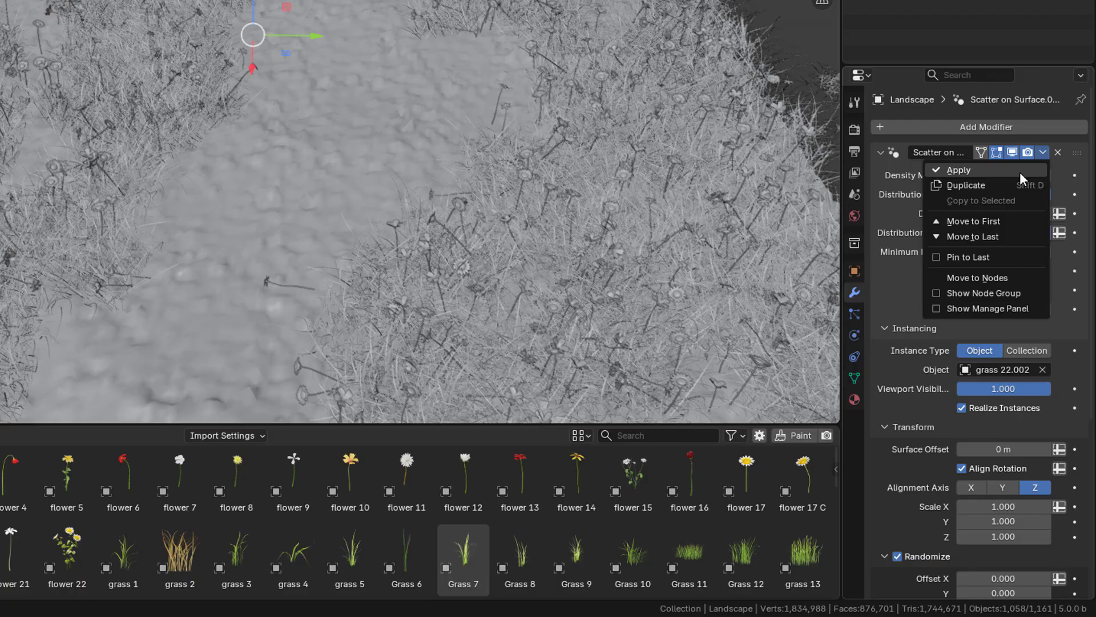
pyautogui.press('Escape')
pyautogui.press('a')
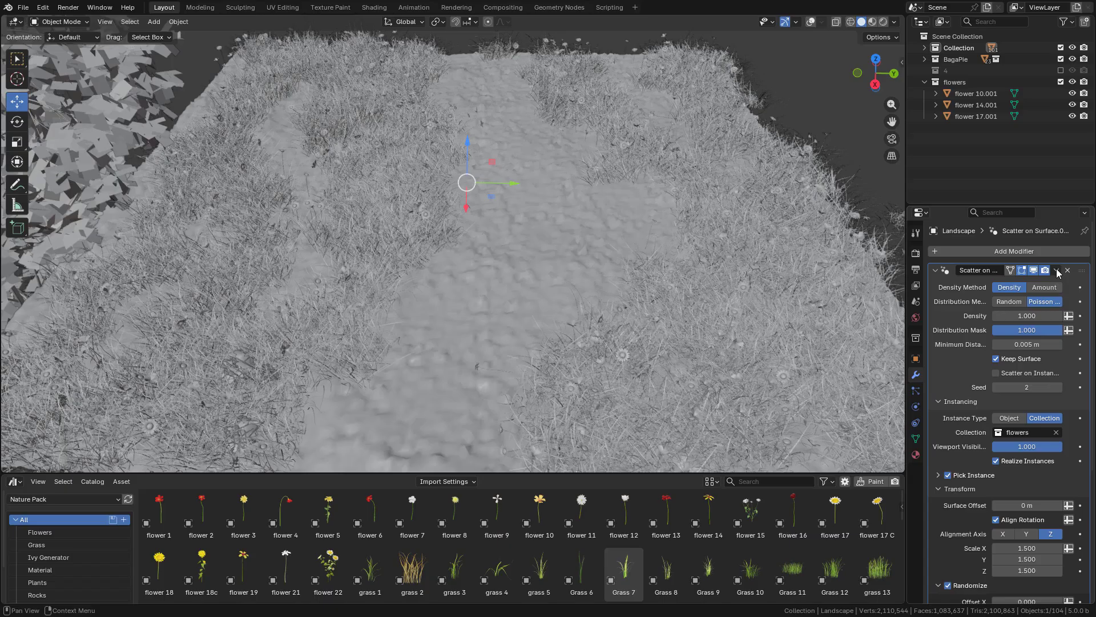
# - Apply the flower scatter modifier and preview the finished landscape in Rendered shading
pyautogui.click(1042, 152)
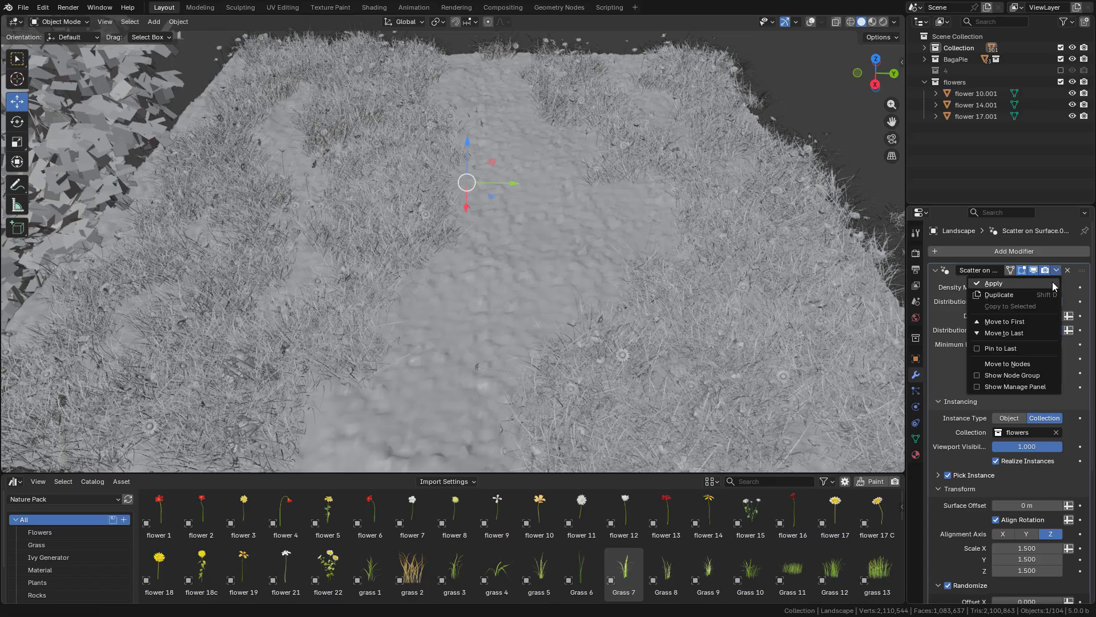
pyautogui.click(1039, 167)
pyautogui.click(884, 21)
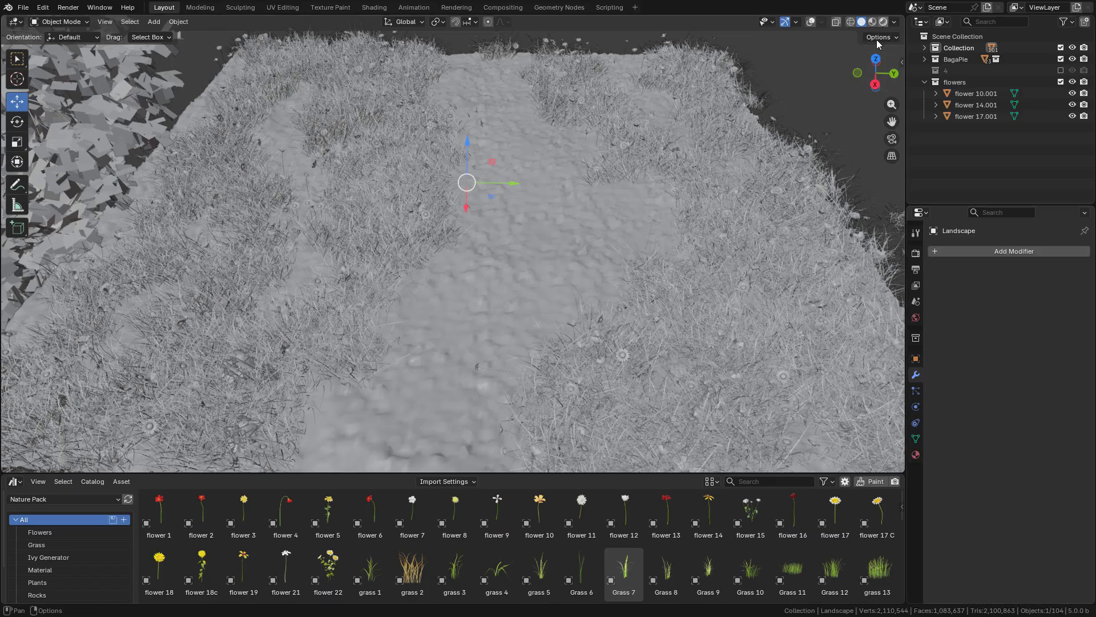